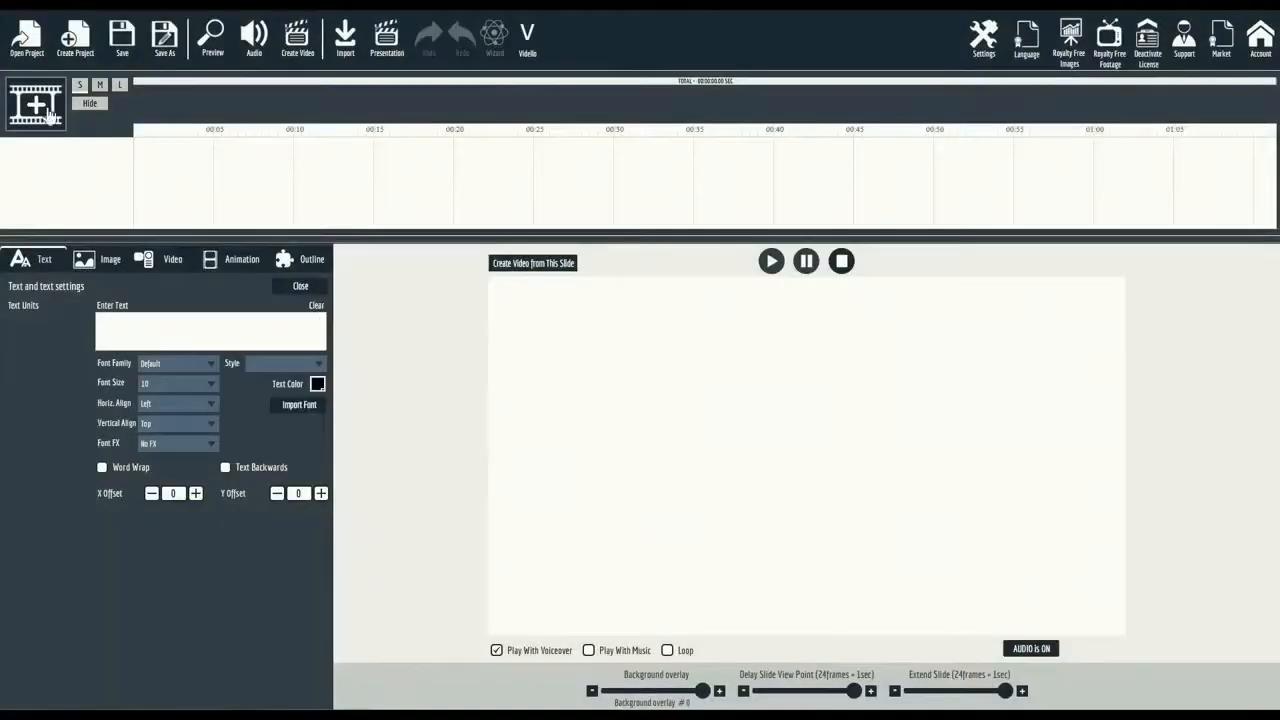
Create a new scene and add the slide01.vfs slide from the 2d Animation pack to its canvas.
{"action": "left_click", "coordinate": [46, 113]}
{"action": "left_click", "coordinate": [522, 371]}
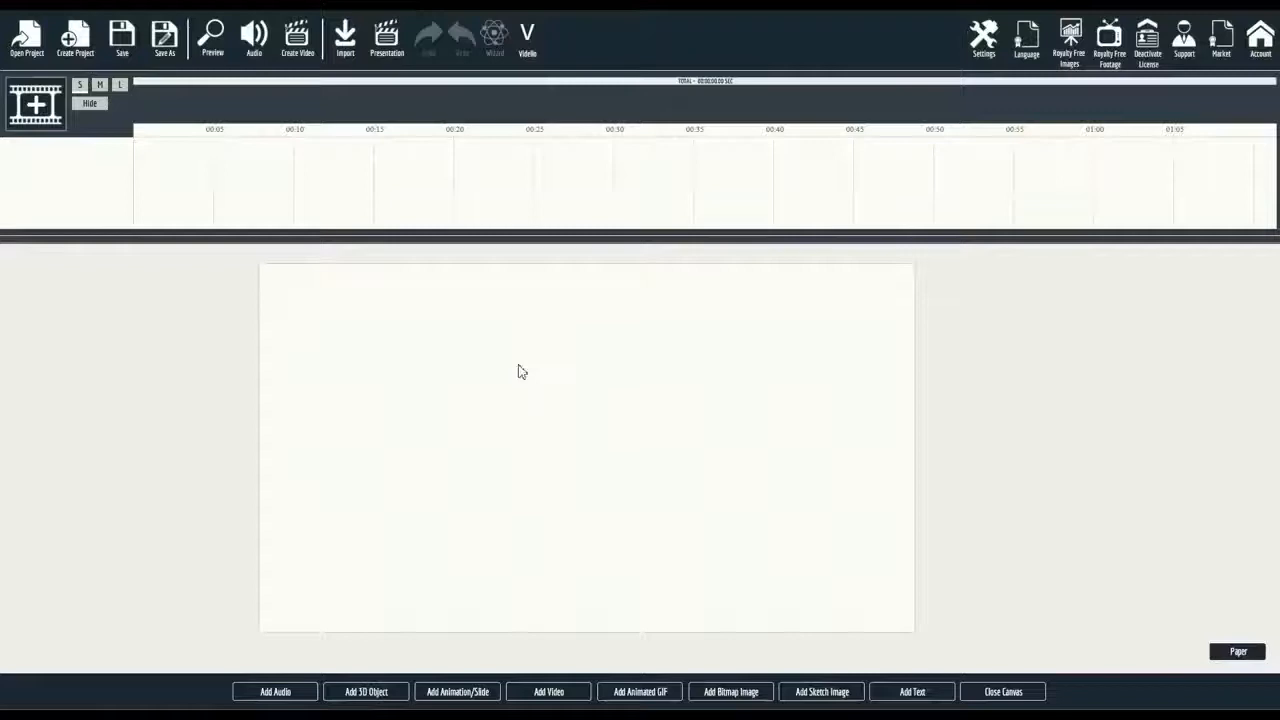
{"action": "left_click", "coordinate": [452, 691]}
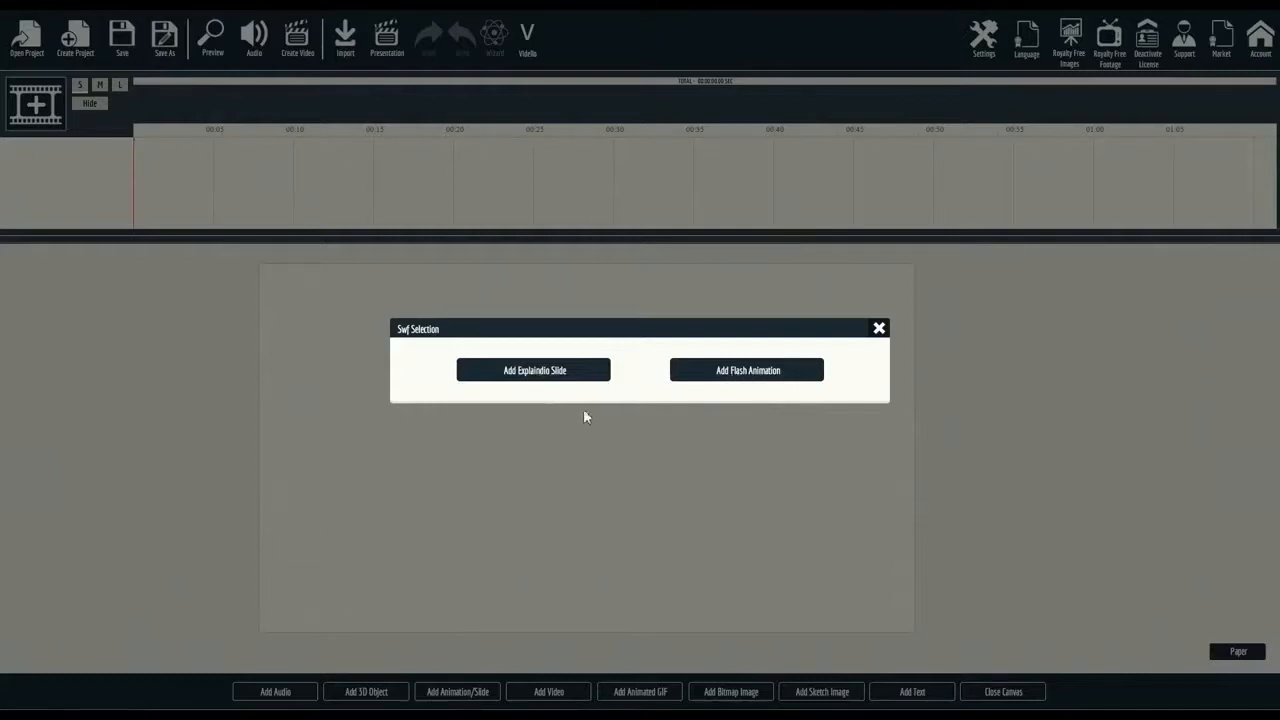
{"action": "left_click", "coordinate": [535, 380]}
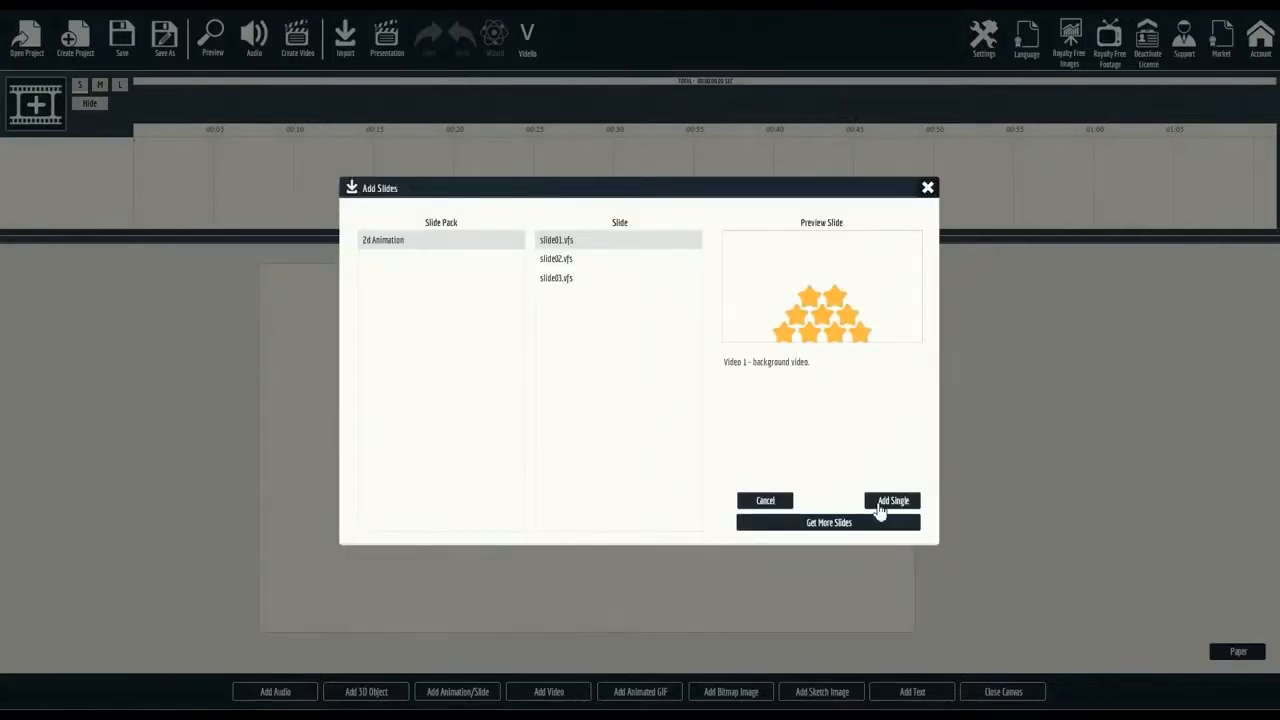
{"action": "left_click", "coordinate": [879, 508]}
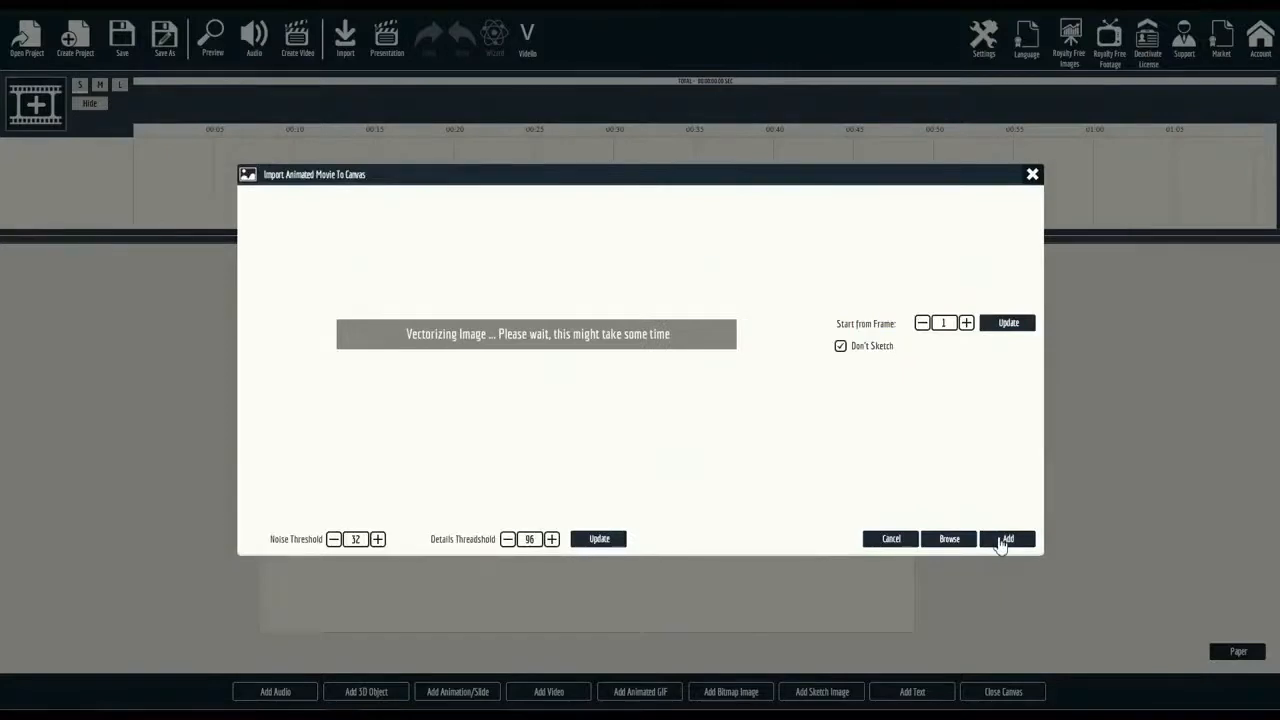
{"action": "left_click", "coordinate": [1004, 539]}
Add the slide02.vfs slide as the layer above slide01.vfs, starting just before the 5-second mark.
{"action": "left_click", "coordinate": [458, 692]}
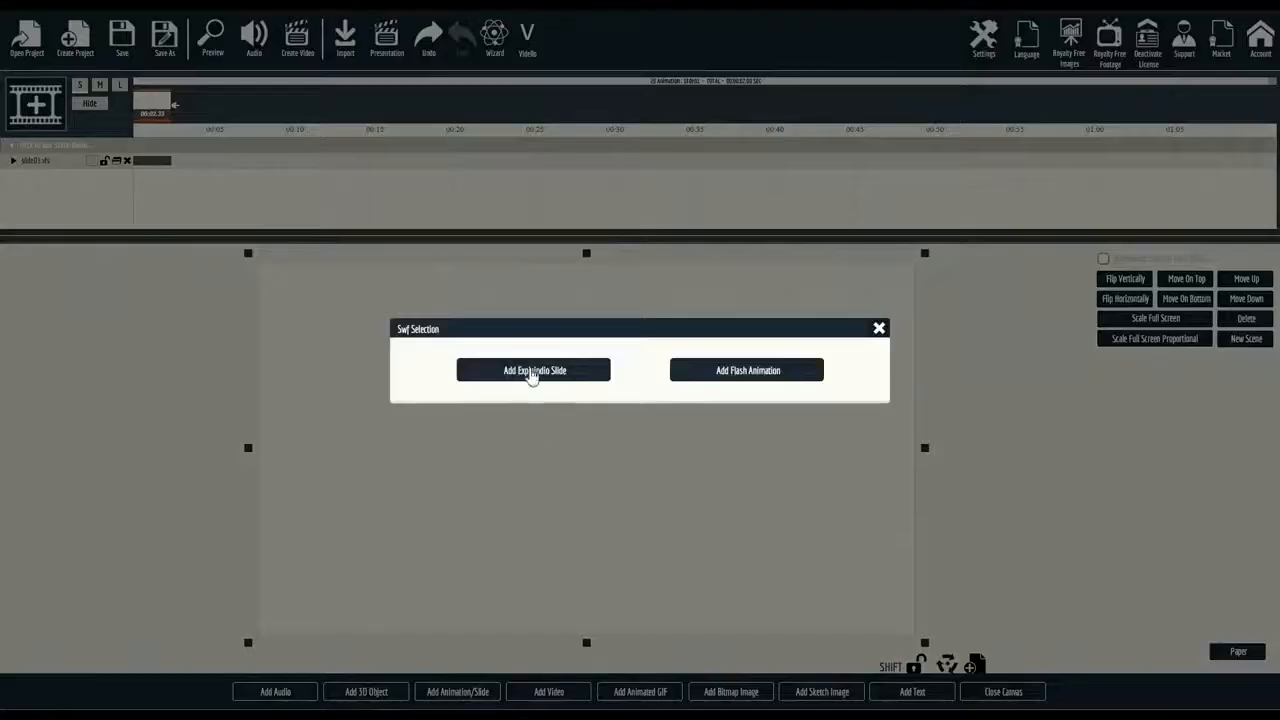
{"action": "left_click", "coordinate": [532, 376]}
{"action": "left_click", "coordinate": [569, 260]}
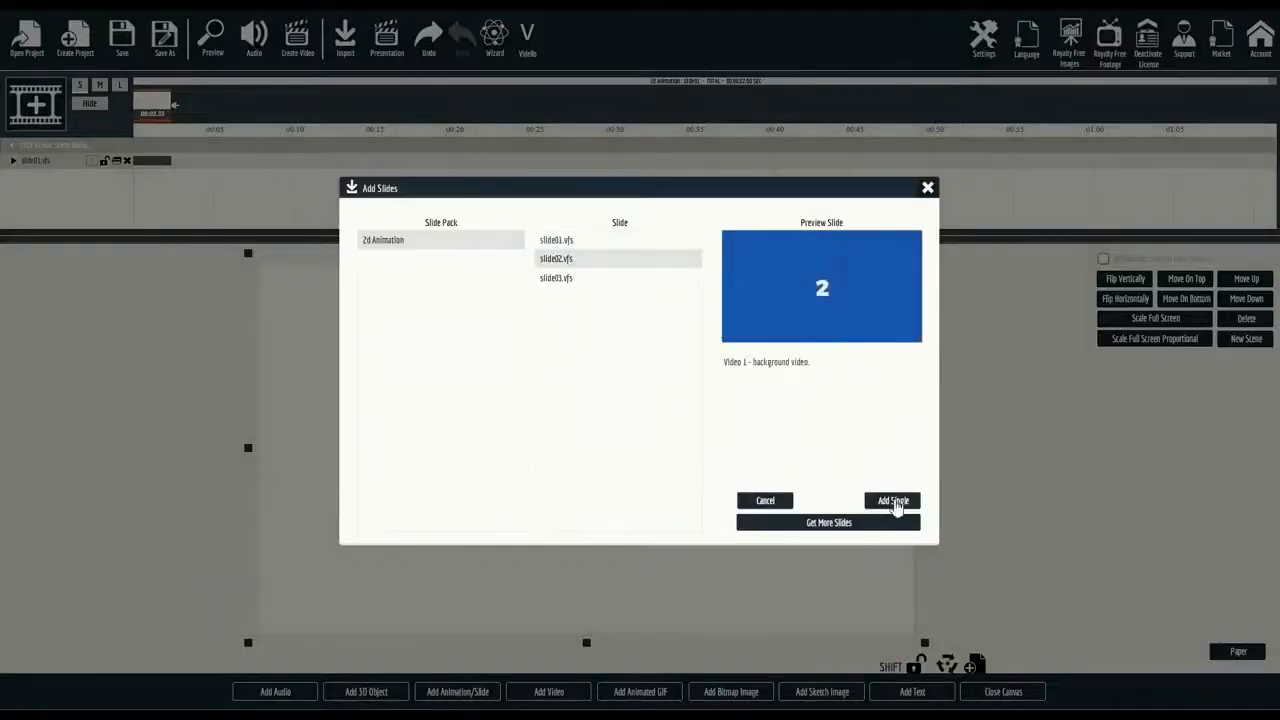
{"action": "left_click", "coordinate": [894, 503]}
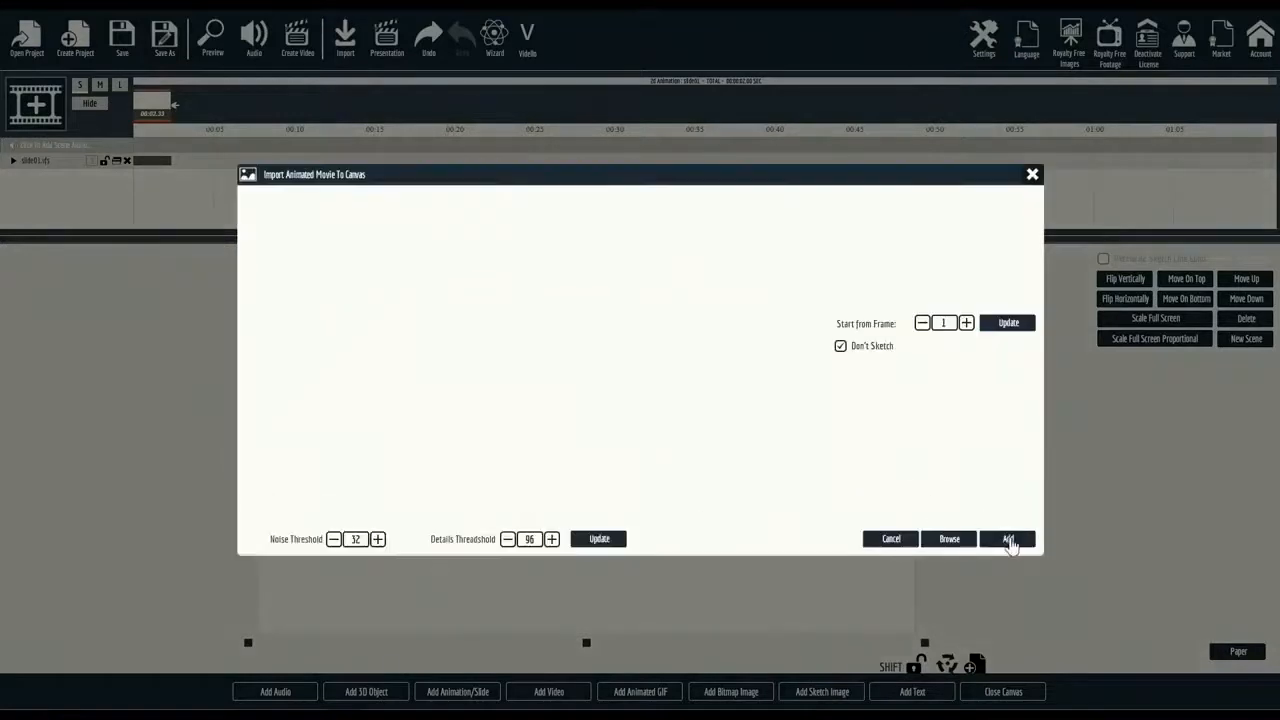
{"action": "left_click", "coordinate": [1006, 537]}
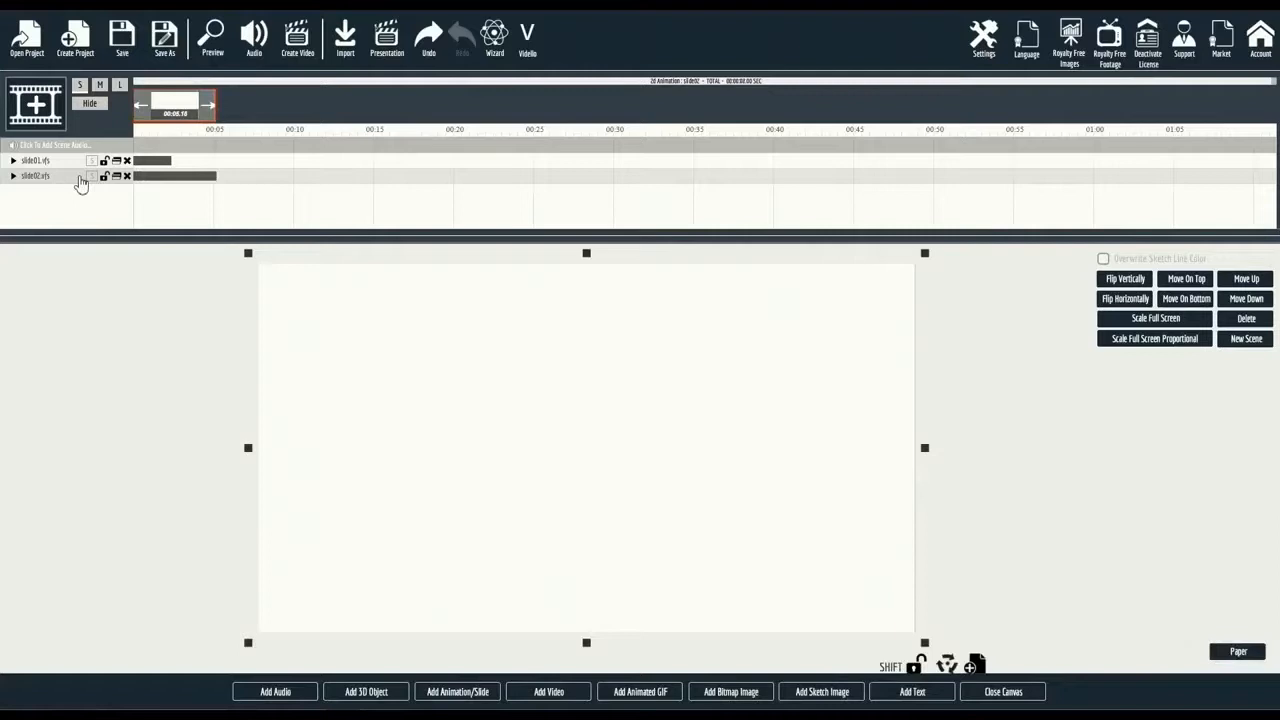
{"action": "left_click_drag", "start_coordinate": [74, 176], "coordinate": [75, 161]}
{"action": "left_click_drag", "start_coordinate": [167, 162], "coordinate": [243, 169]}
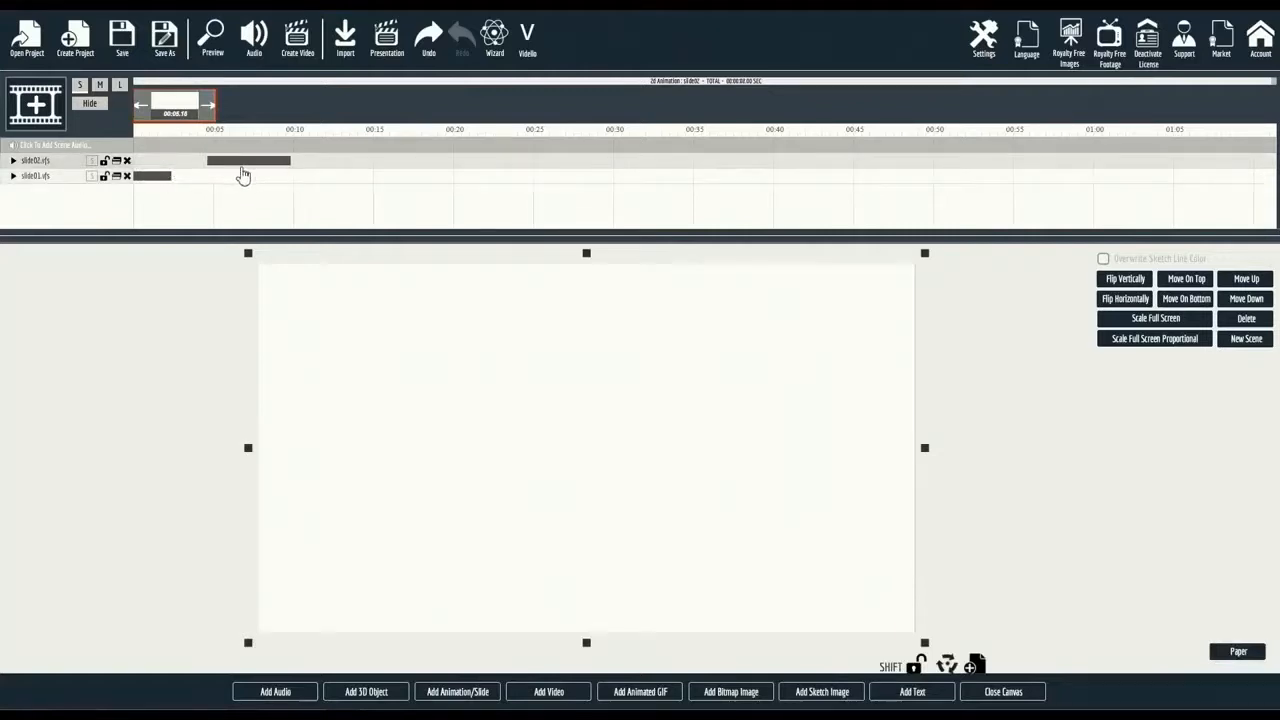
Add the 3D object test 01-ship.zf3d and scale it to fill the scene.
{"action": "left_click", "coordinate": [378, 684]}
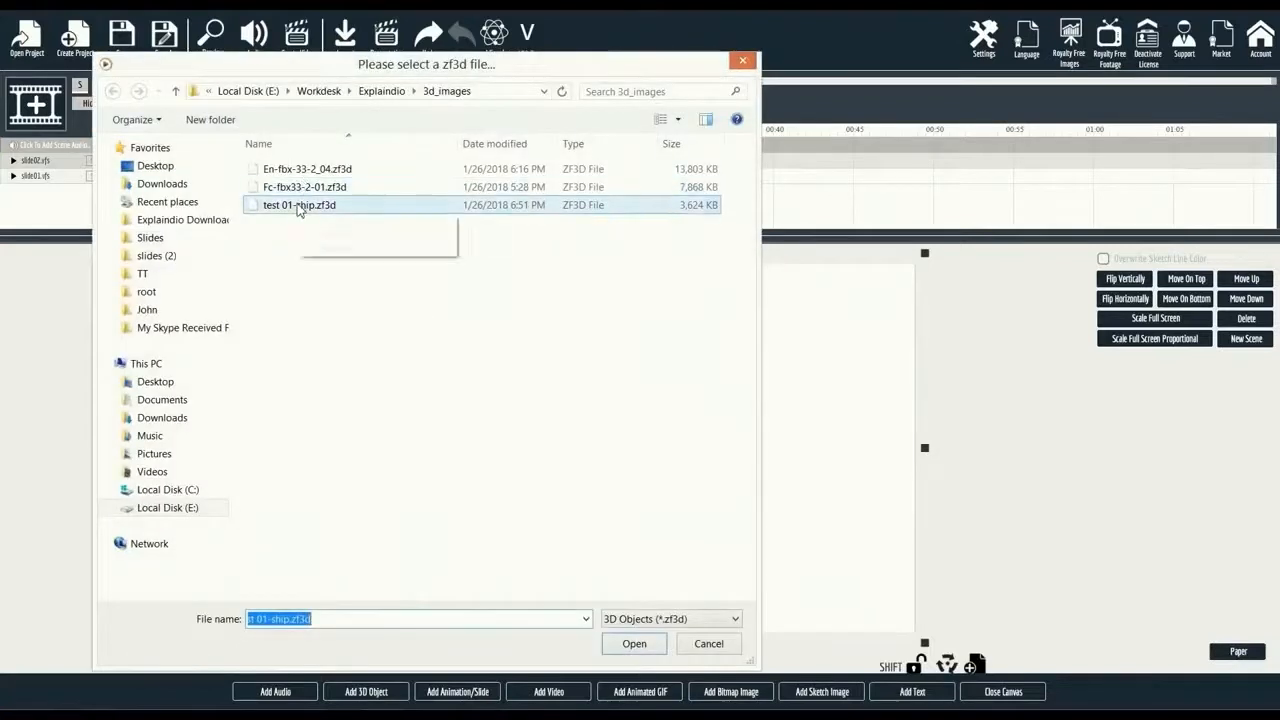
{"action": "double_click", "coordinate": [305, 206]}
{"action": "left_click", "coordinate": [1138, 320]}
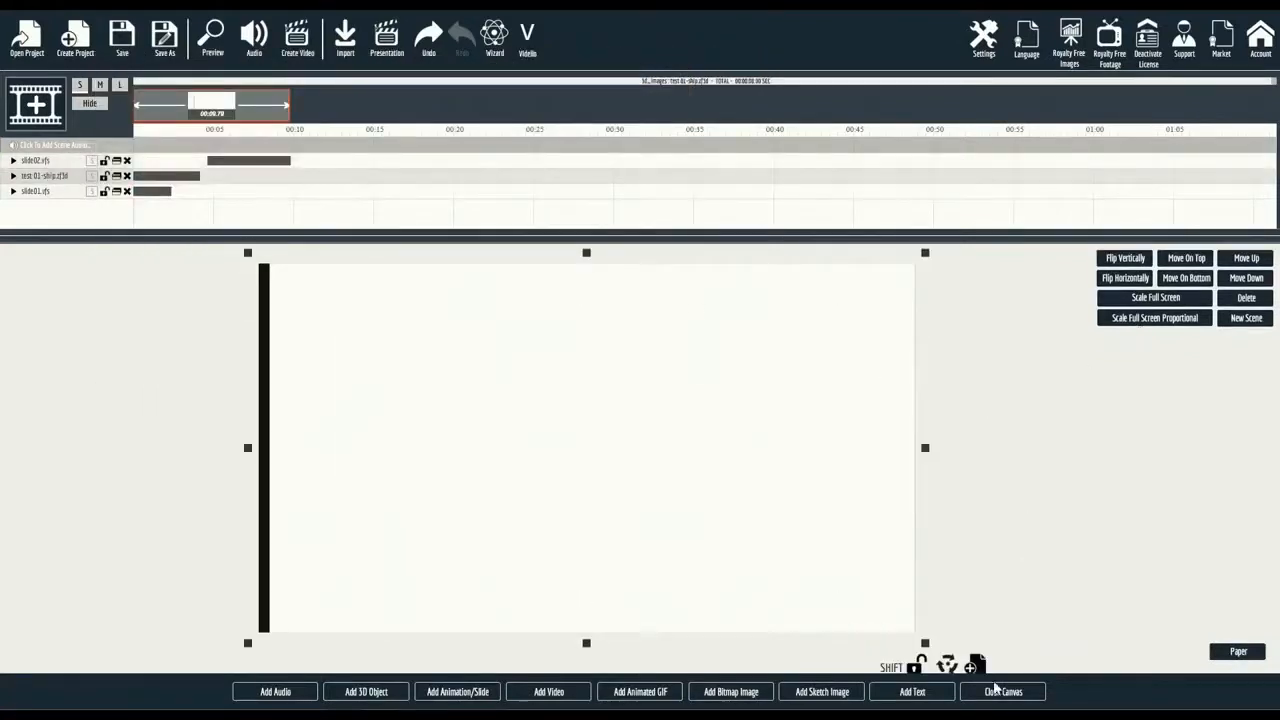
{"action": "left_click", "coordinate": [1003, 695]}
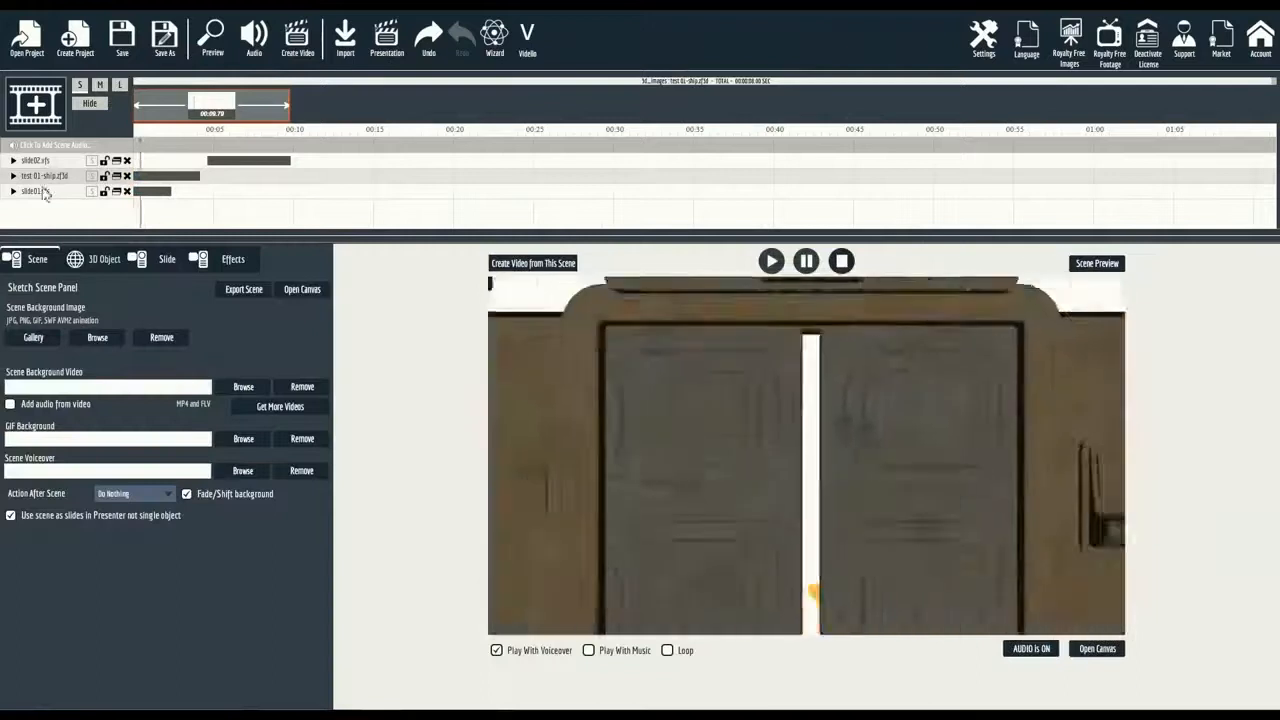
Make the ship object the top layer starting at about 2 s and preview the scene.
{"action": "left_click_drag", "start_coordinate": [45, 176], "coordinate": [46, 161]}
{"action": "left_click_drag", "start_coordinate": [151, 163], "coordinate": [182, 167]}
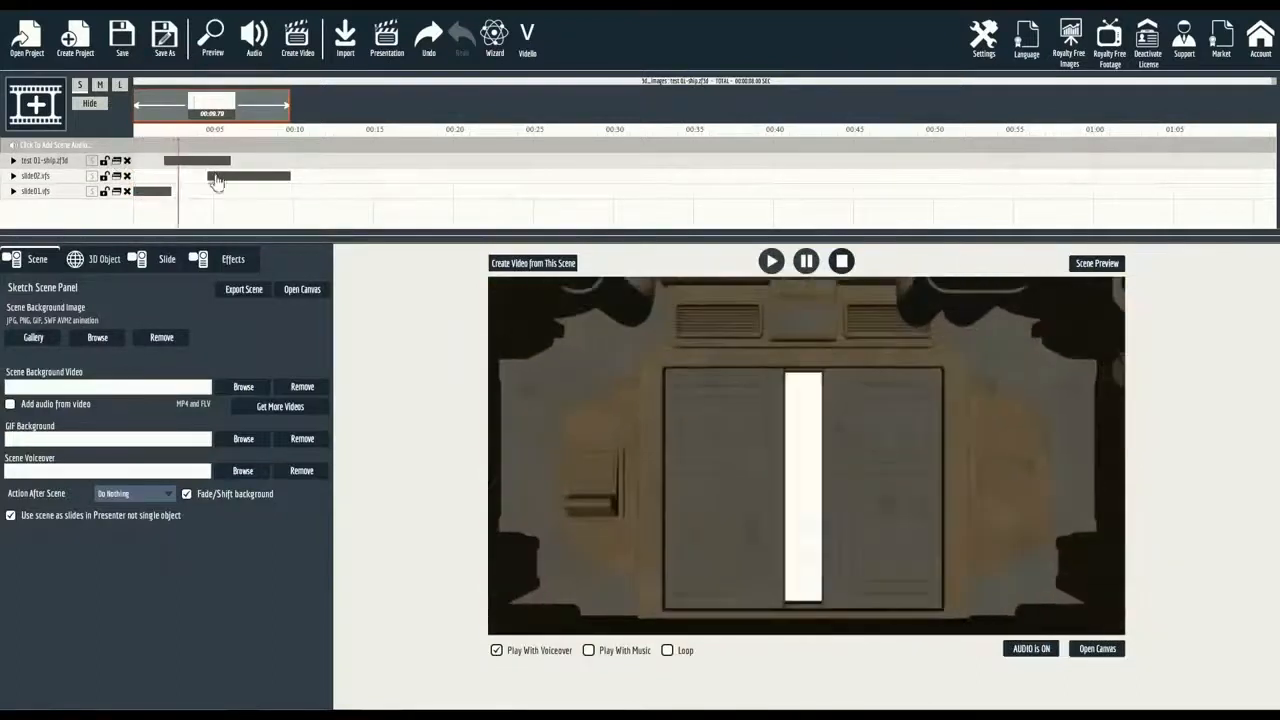
{"action": "left_click", "coordinate": [214, 40]}
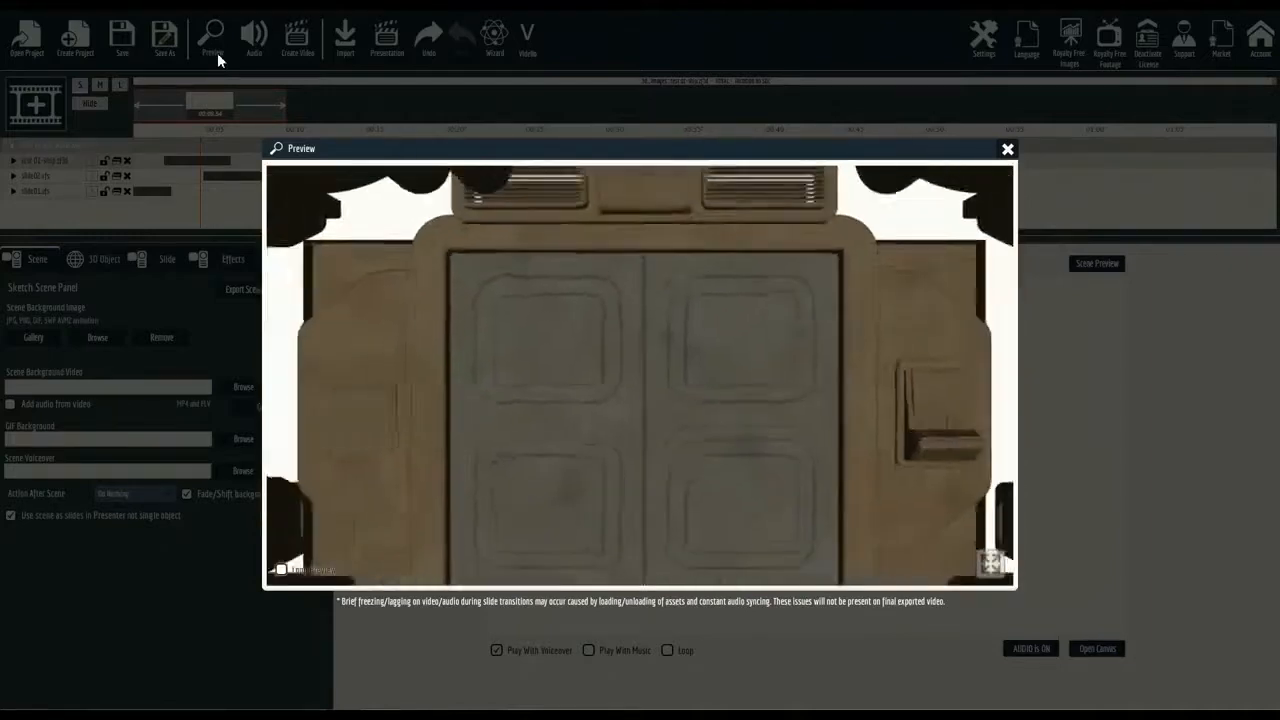
{"action": "left_click", "coordinate": [1008, 149]}
Apply grid-1988179_1920.jpg from the STOCK IMAGES folder as Texture 3 of the ship object and preview the result.
{"action": "left_click", "coordinate": [97, 262]}
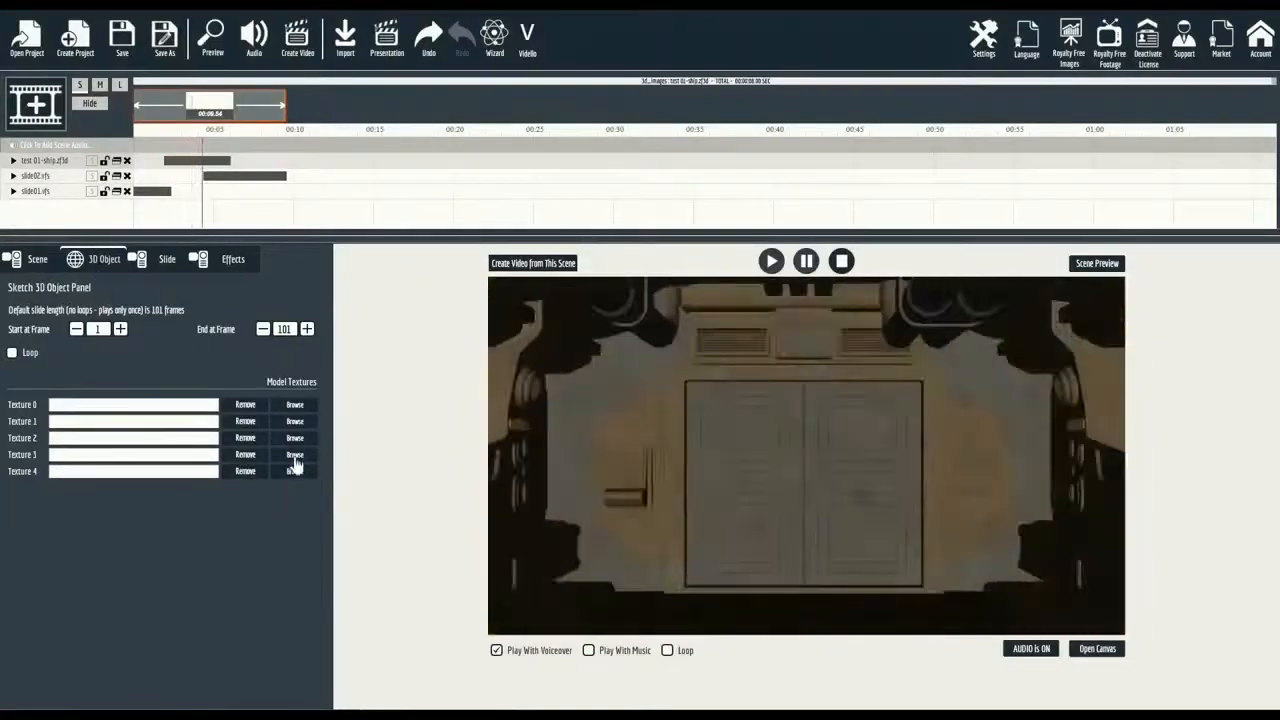
{"action": "left_click", "coordinate": [295, 459]}
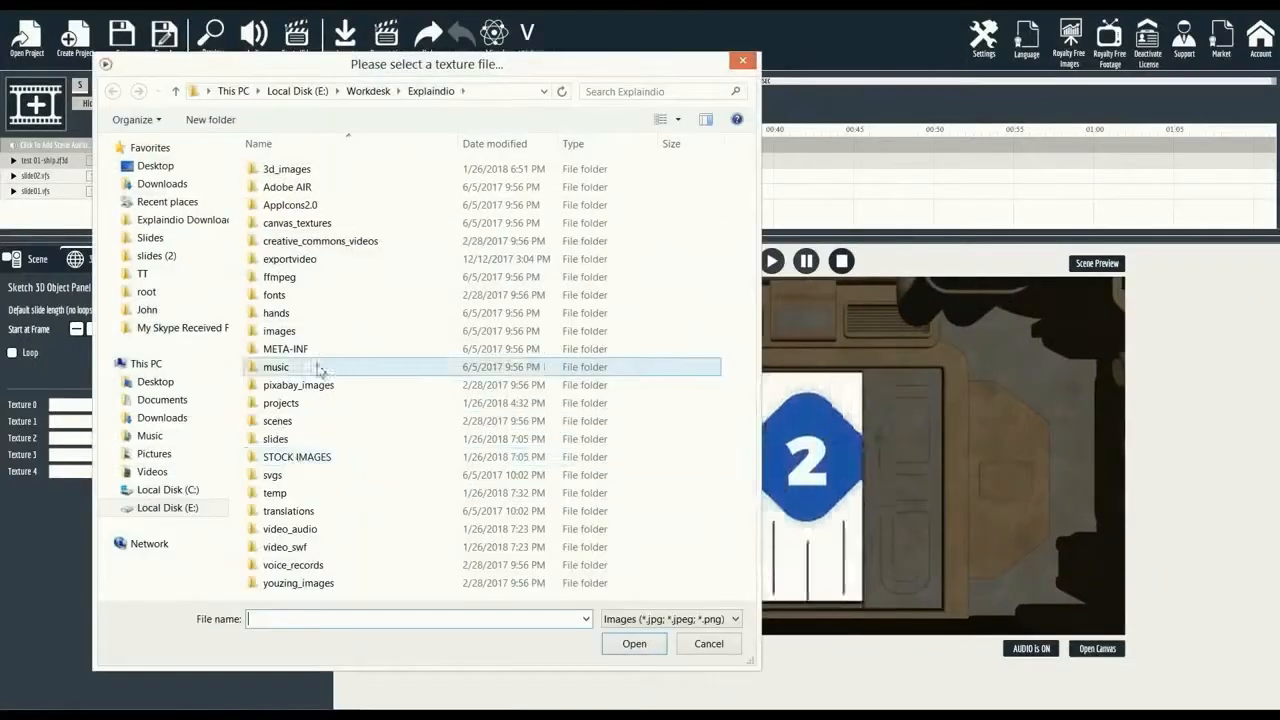
{"action": "double_click", "coordinate": [316, 458]}
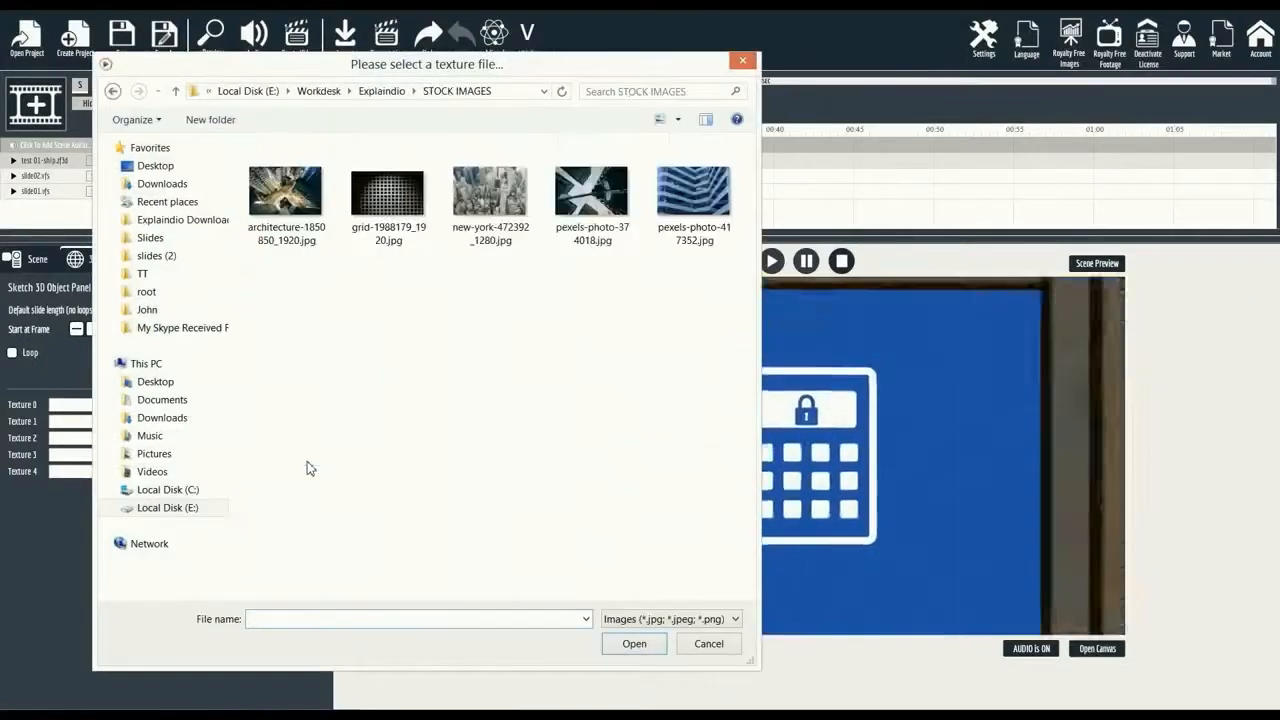
{"action": "double_click", "coordinate": [421, 199]}
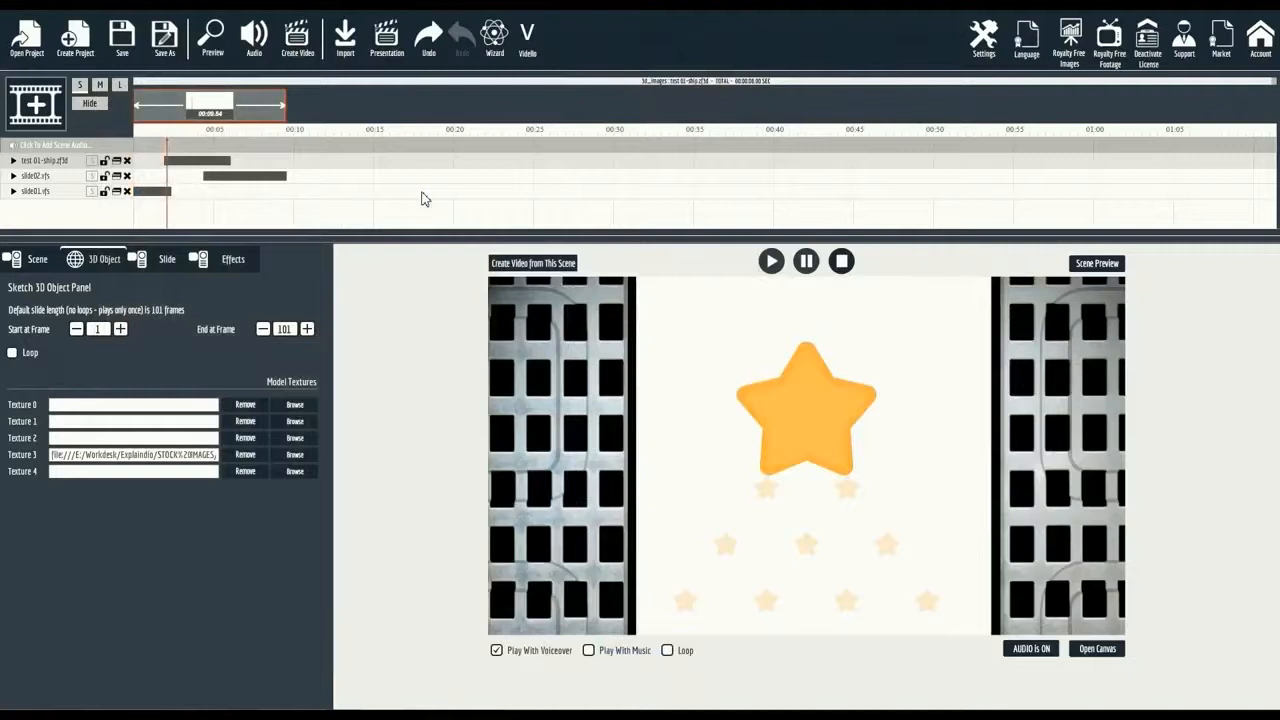
{"action": "left_click", "coordinate": [211, 42]}
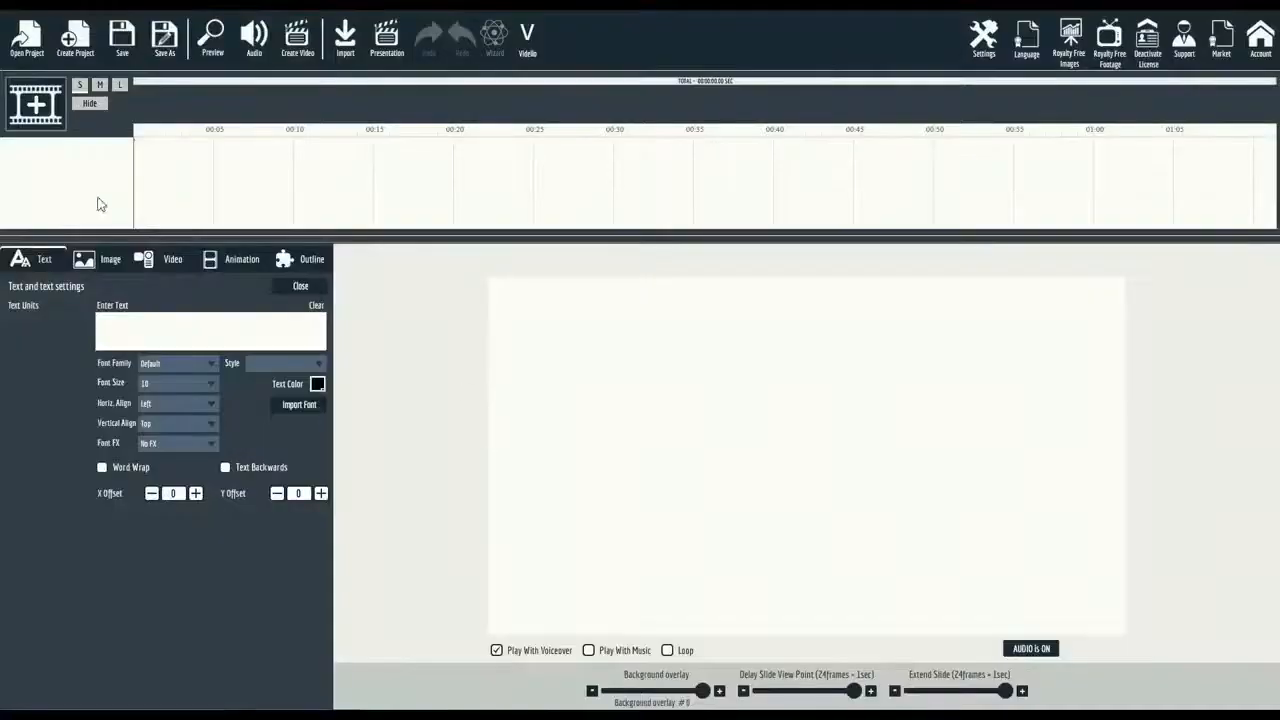
Create a new scene and place the thinking woman sketch from the Personal Library slightly right of the canvas centre.
{"action": "left_click", "coordinate": [46, 126]}
{"action": "left_click", "coordinate": [517, 371]}
{"action": "left_click", "coordinate": [822, 696]}
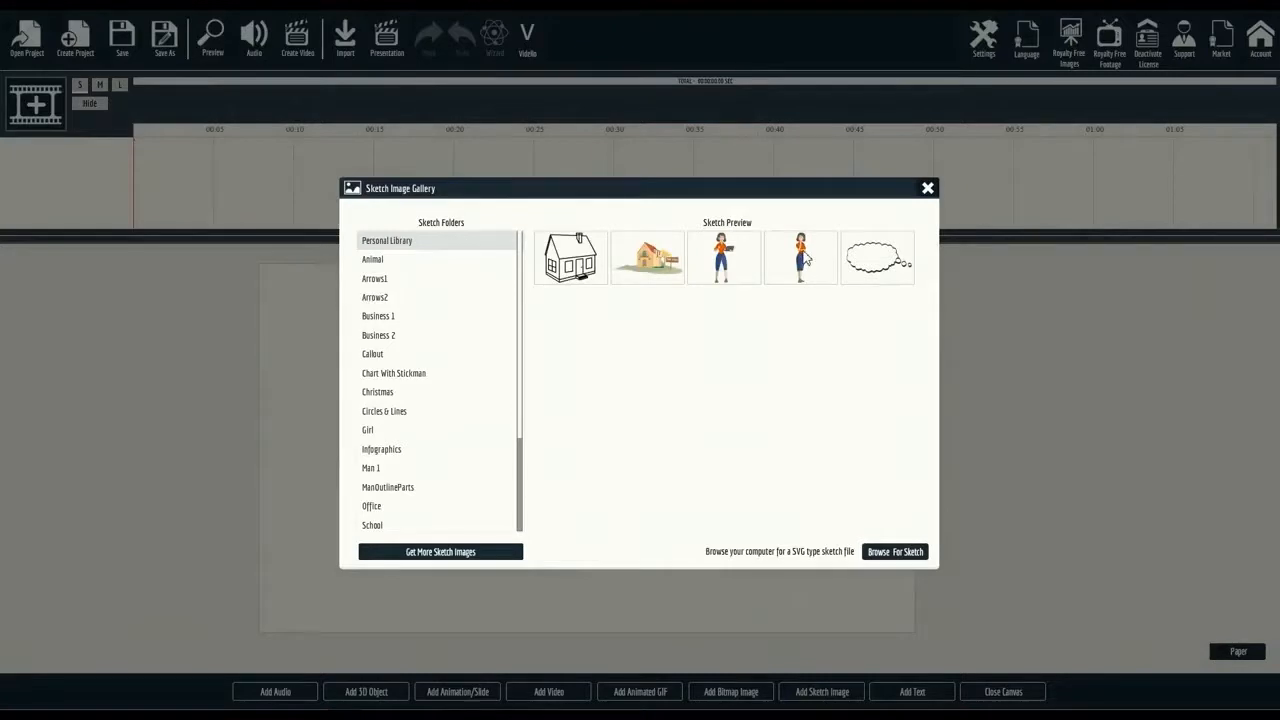
{"action": "left_click", "coordinate": [805, 259]}
{"action": "left_click_drag", "start_coordinate": [592, 472], "coordinate": [644, 468]}
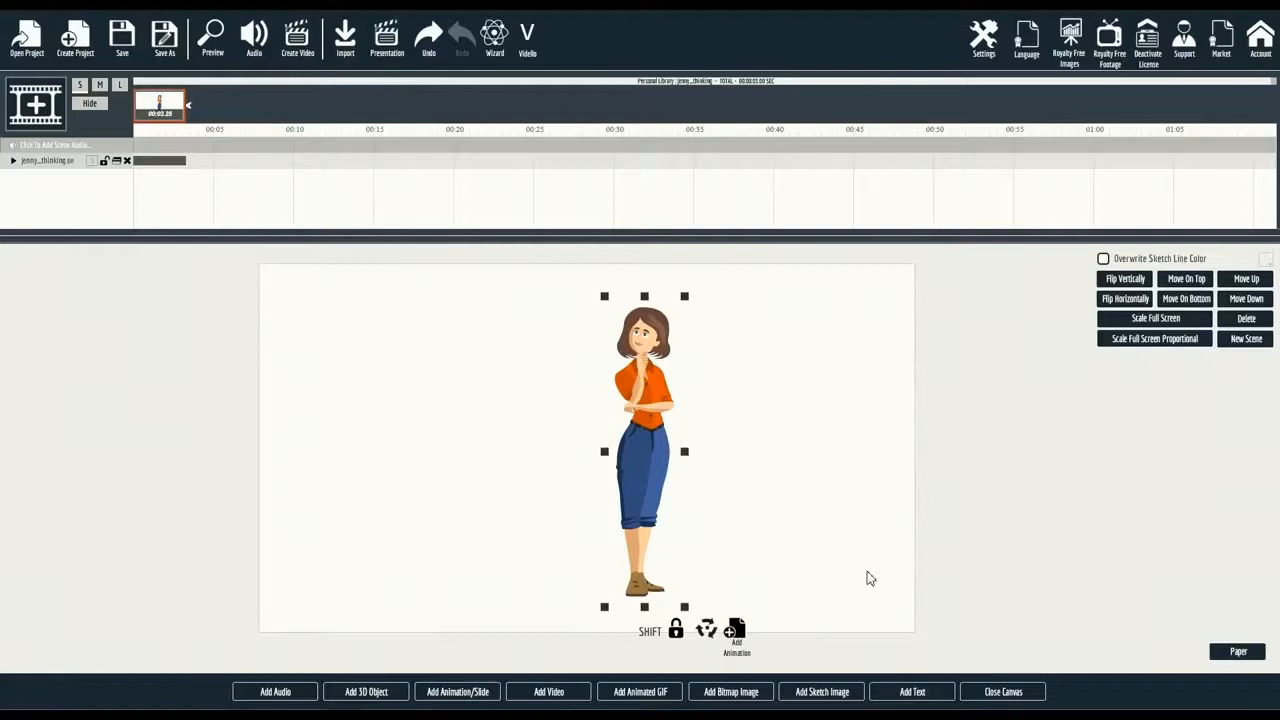
Add a text object to the right of the woman reading "This is Jenny!".
{"action": "left_click", "coordinate": [922, 692]}
{"action": "mouse_move", "coordinate": [553, 458]}
{"action": "left_mouse_down"}
{"action": "mouse_move", "coordinate": [775, 470]}
{"action": "mouse_move", "coordinate": [753, 463]}
{"action": "left_mouse_up"}
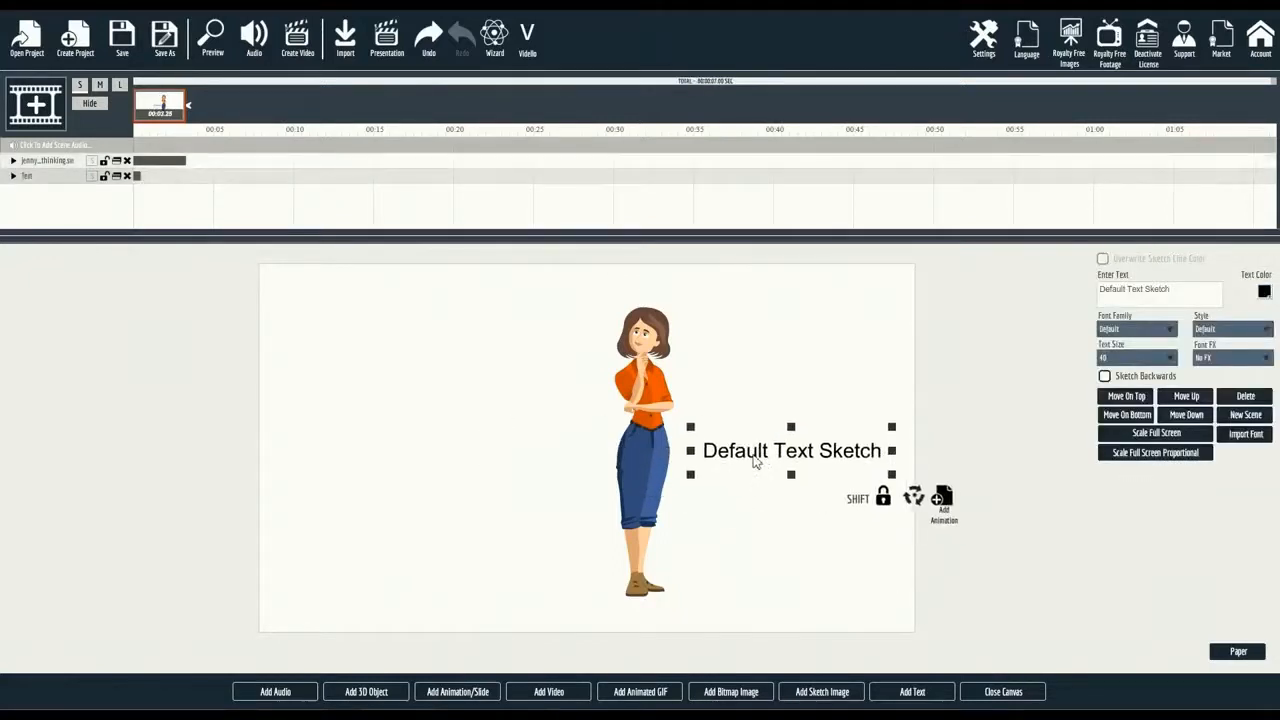
{"action": "type", "text": "Thi"}
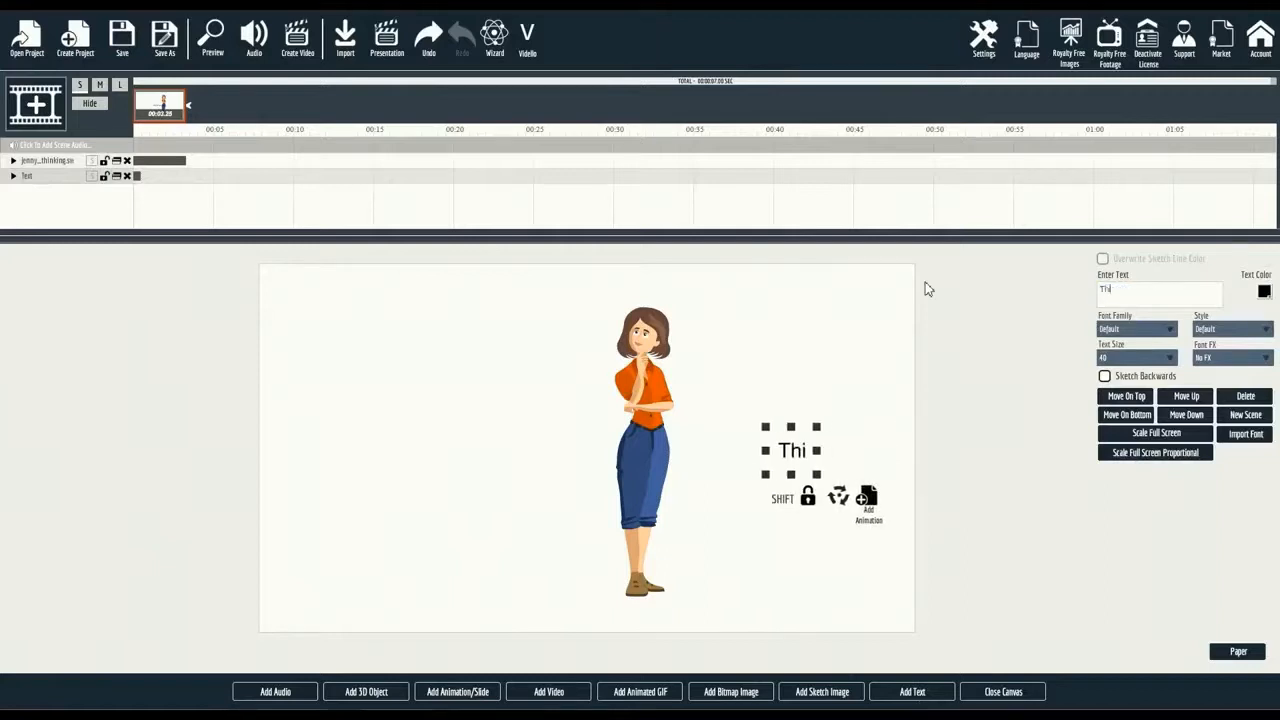
{"action": "type", "text": "s is Jenny!"}
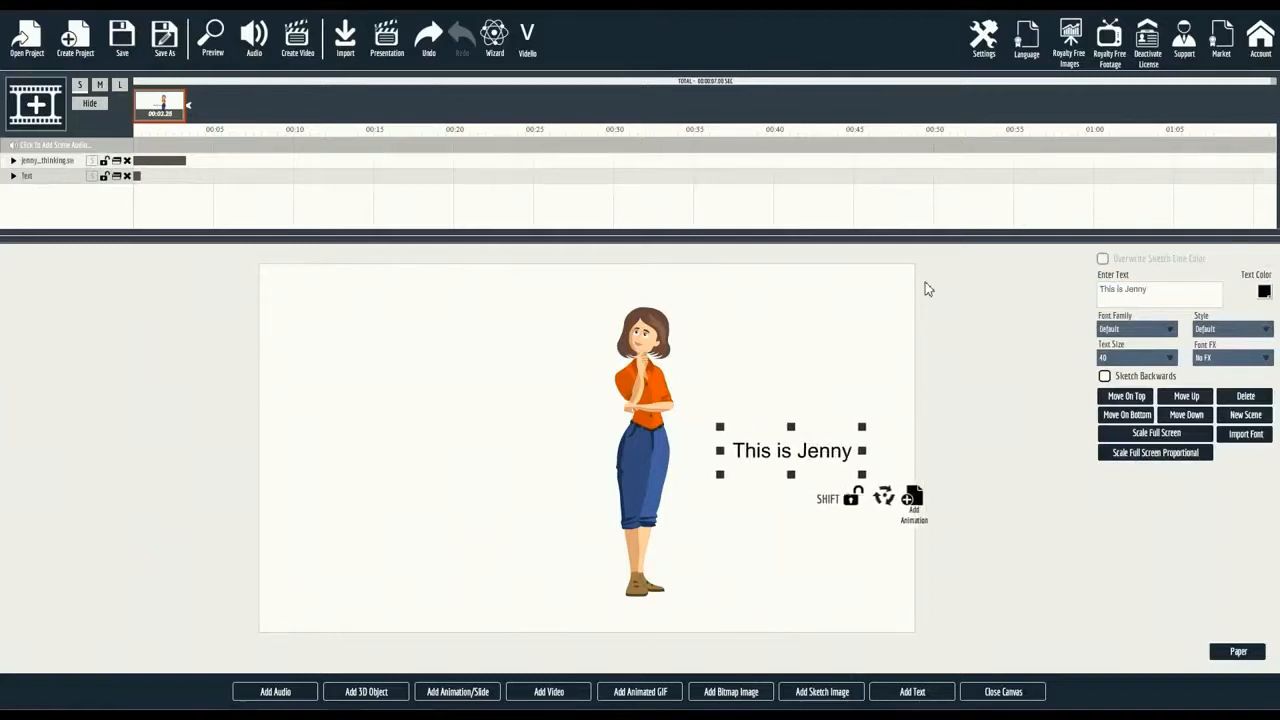
Set the text's font family to Alegreya and its size to 60.
{"action": "left_click", "coordinate": [1100, 328]}
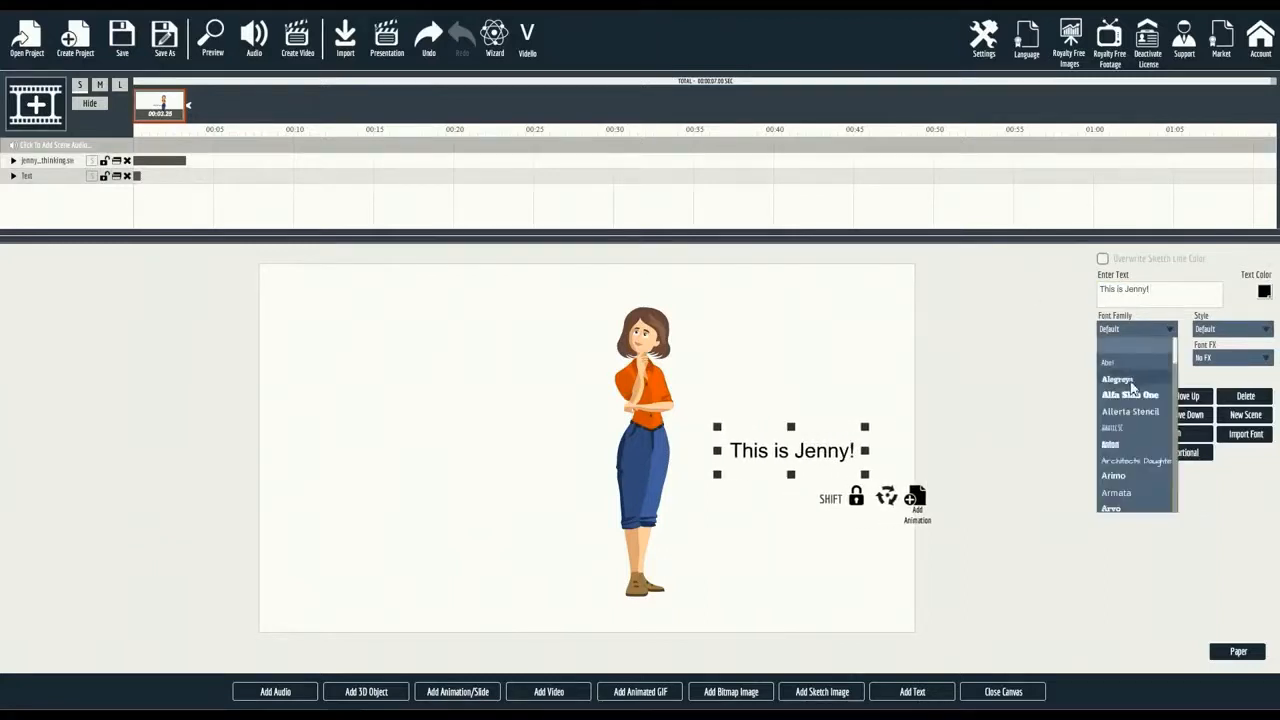
{"action": "left_click", "coordinate": [1132, 384]}
{"action": "left_click", "coordinate": [1124, 358]}
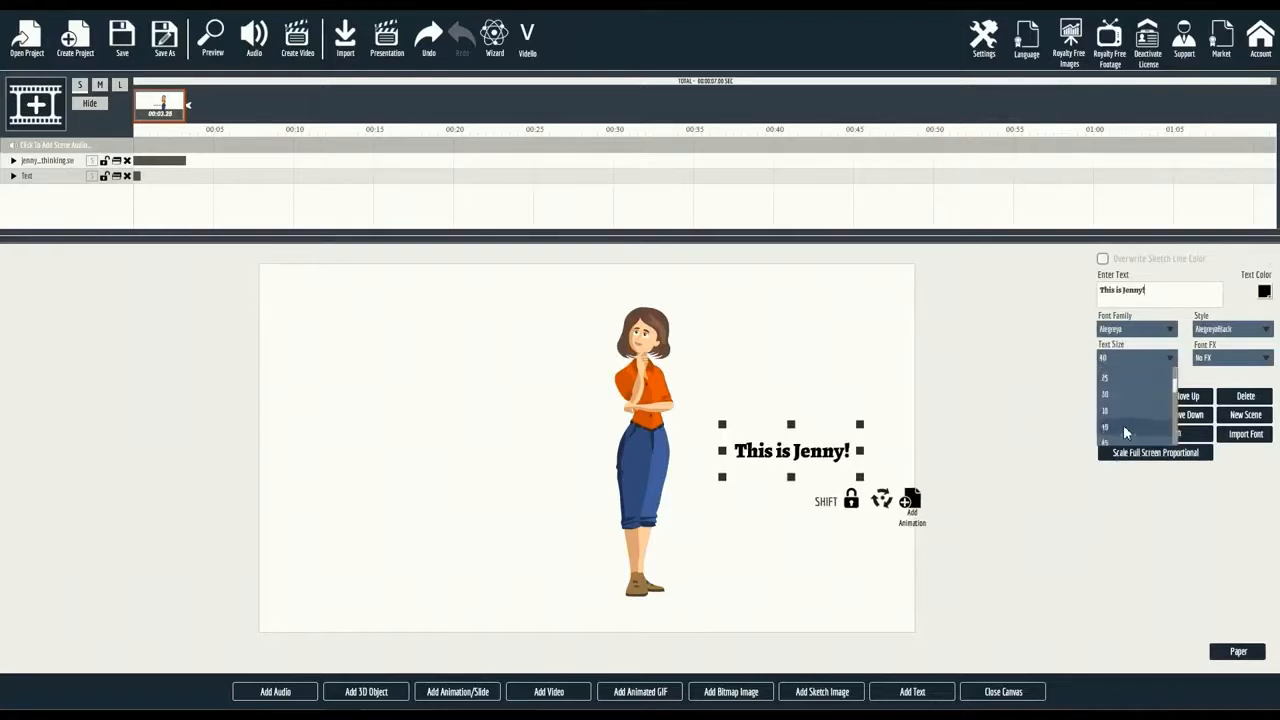
{"action": "scroll", "coordinate": [1123, 424], "scroll_direction": "down", "scroll_amount": 3}
{"action": "scroll", "coordinate": [1124, 413], "scroll_direction": "down", "scroll_amount": 1}
{"action": "left_click", "coordinate": [1123, 409]}
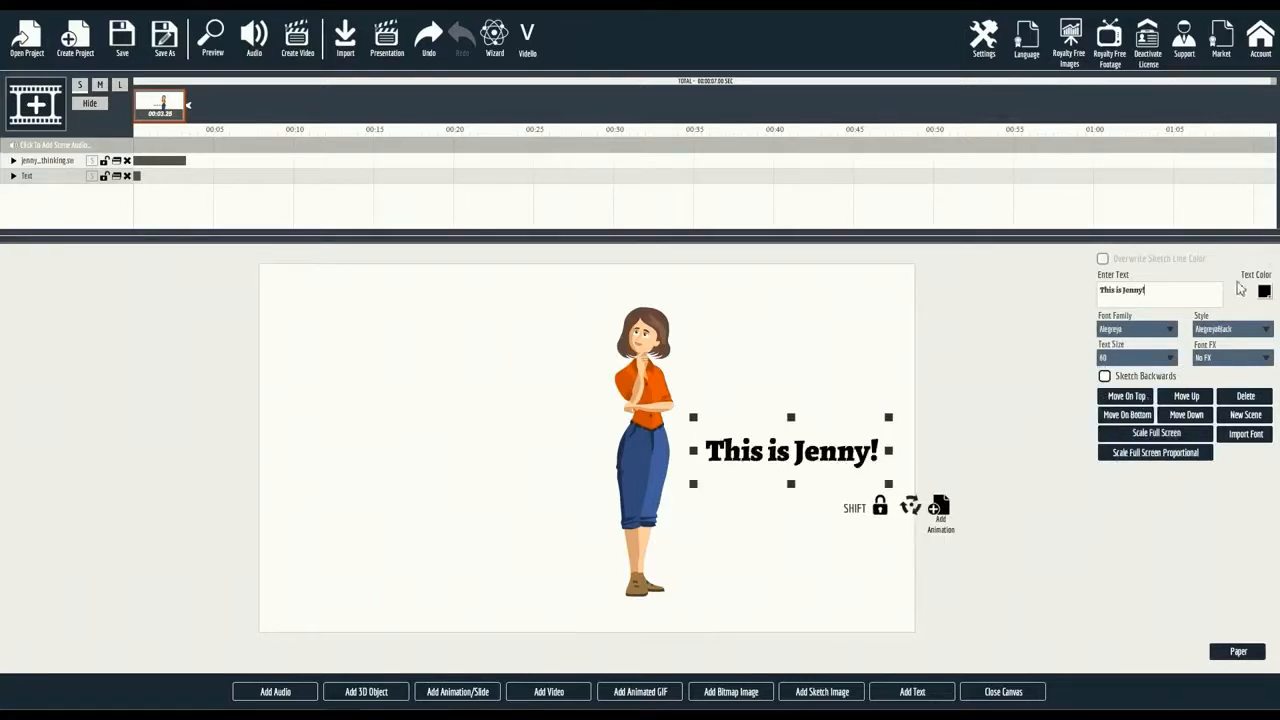
Give the text a Sketch By Hand effect and make it the top layer, starting at about 3 s.
{"action": "left_click", "coordinate": [13, 176]}
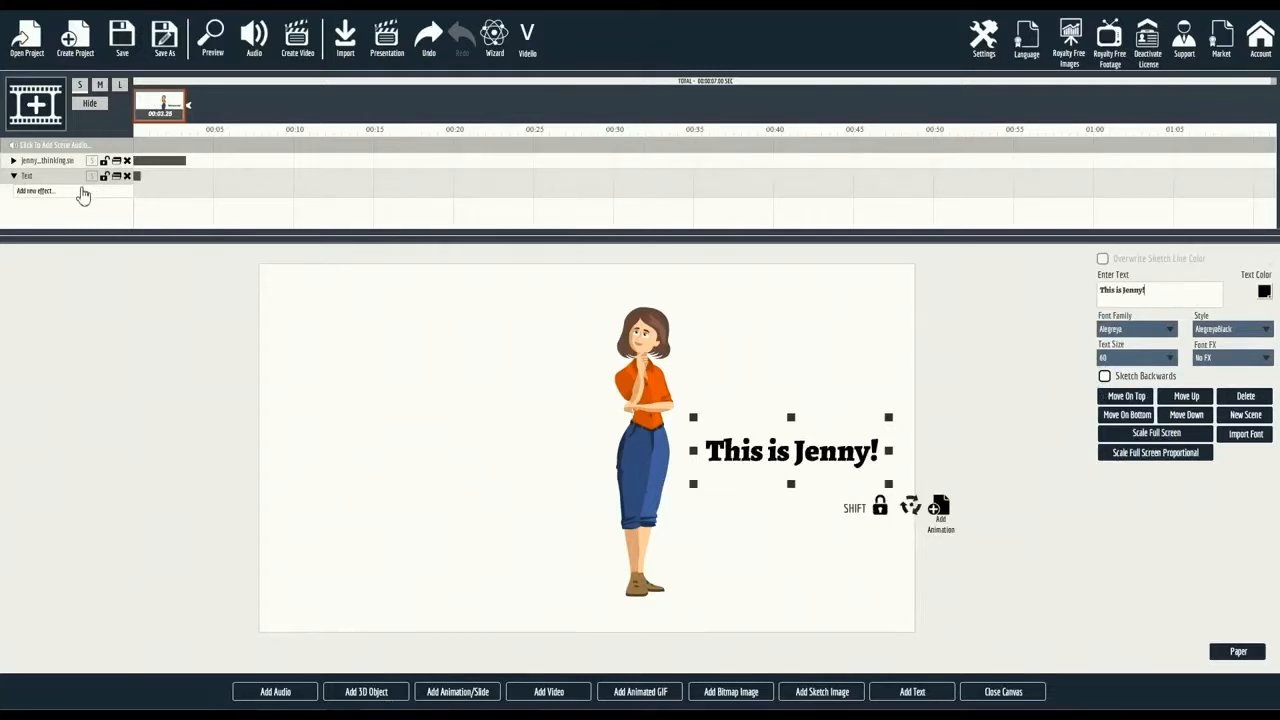
{"action": "left_click", "coordinate": [83, 192]}
{"action": "mouse_move", "coordinate": [177, 206]}
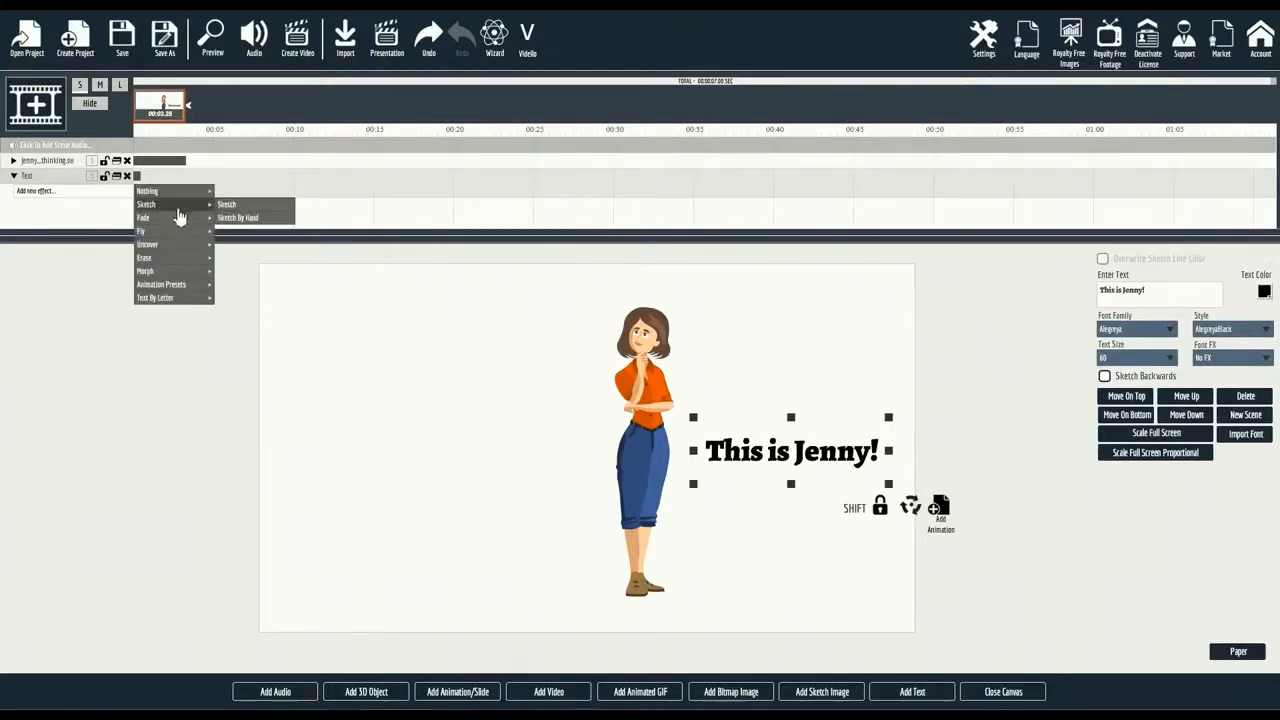
{"action": "left_click", "coordinate": [212, 215]}
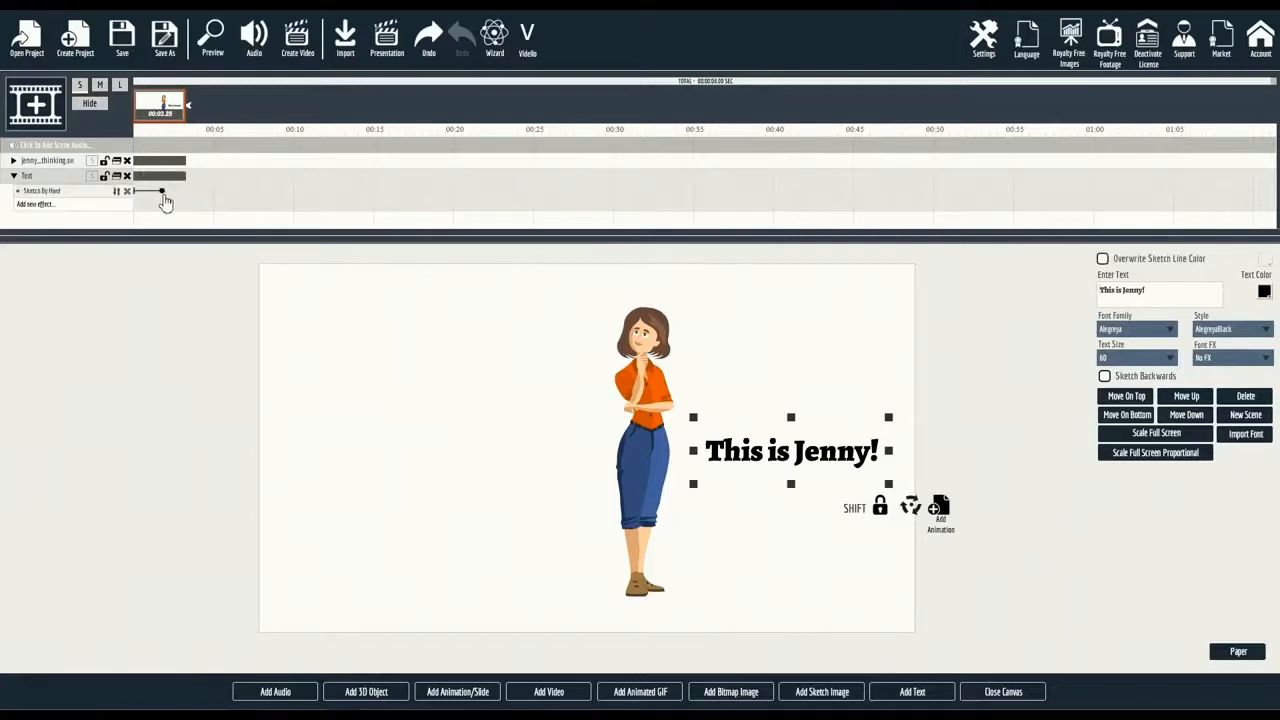
{"action": "left_click", "coordinate": [14, 177]}
{"action": "left_click_drag", "start_coordinate": [50, 176], "coordinate": [61, 158]}
{"action": "left_click_drag", "start_coordinate": [155, 161], "coordinate": [198, 166]}
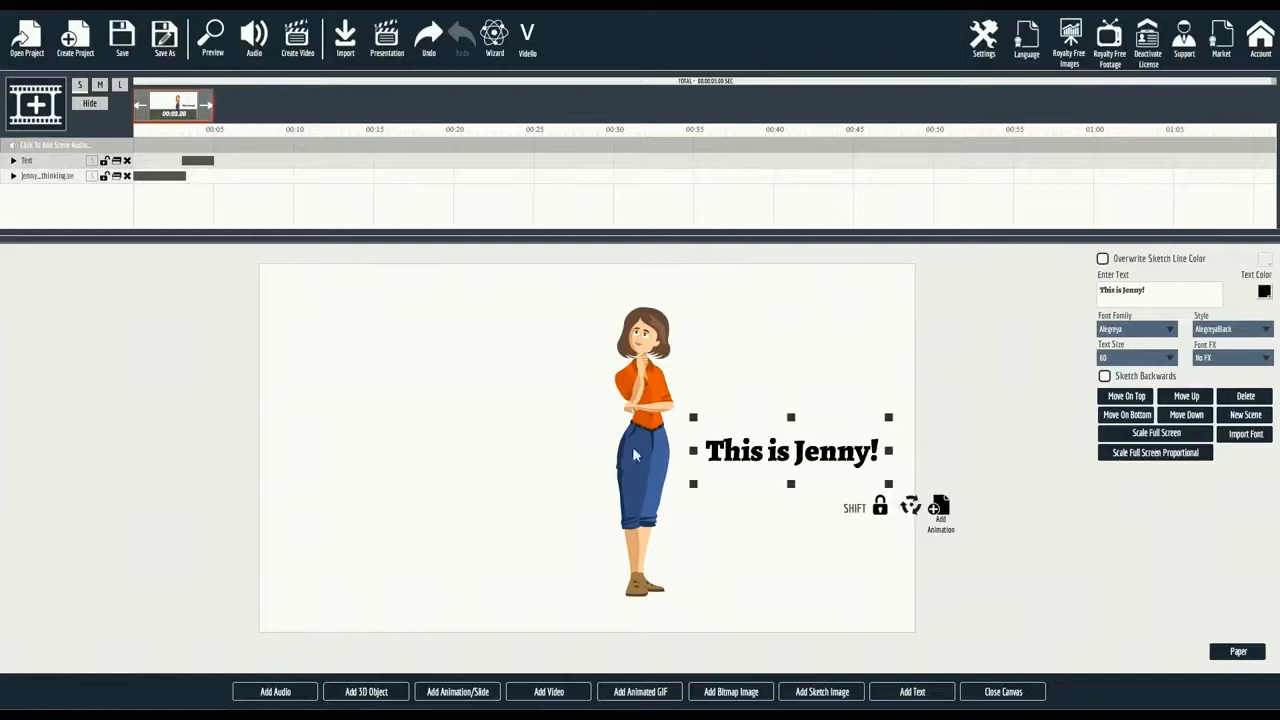
Add the thought cloud sketch pack4-02.svg and give it a shortened entrance effect.
{"action": "left_click", "coordinate": [843, 691]}
{"action": "left_click", "coordinate": [880, 283]}
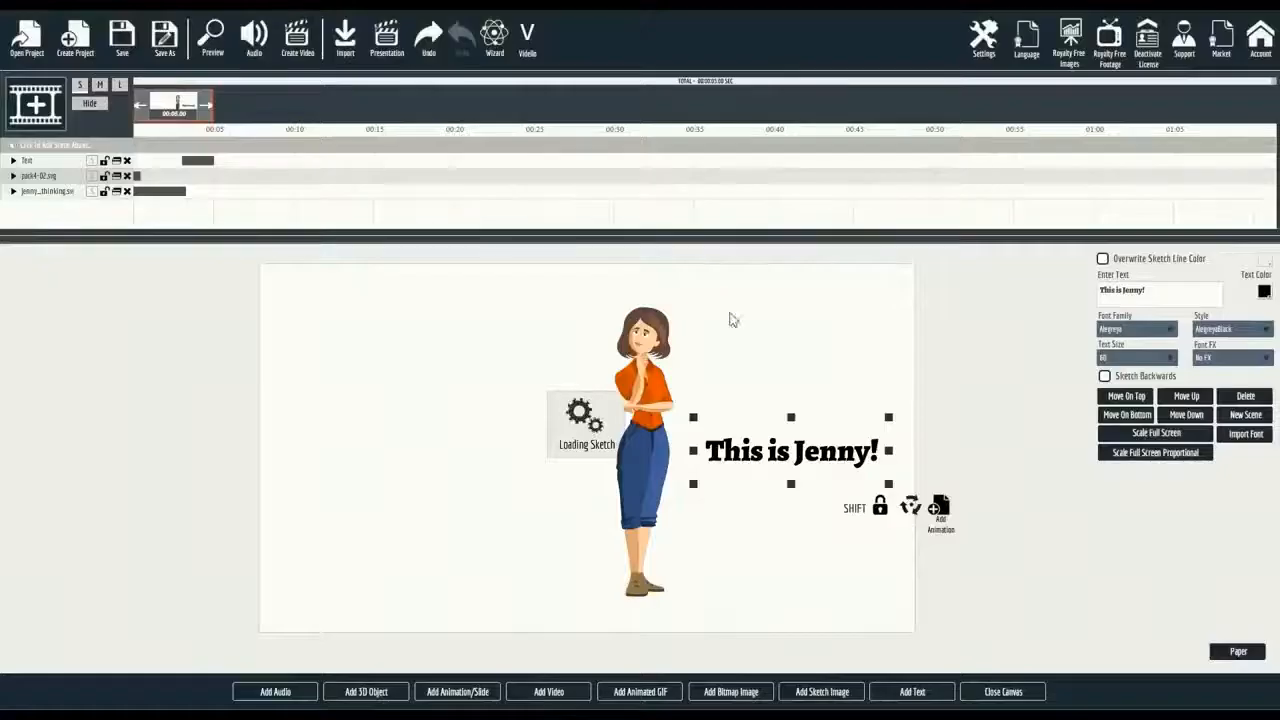
{"action": "left_click", "coordinate": [13, 176]}
{"action": "left_click", "coordinate": [115, 192]}
{"action": "mouse_move", "coordinate": [160, 225]}
{"action": "left_click", "coordinate": [249, 228]}
{"action": "left_click_drag", "start_coordinate": [185, 192], "coordinate": [161, 192]}
Move the thought cloud's layer to the top and start it at about 3 s.
{"action": "left_click", "coordinate": [13, 176]}
{"action": "left_click_drag", "start_coordinate": [56, 179], "coordinate": [58, 160]}
{"action": "left_click_drag", "start_coordinate": [148, 161], "coordinate": [197, 167]}
Add the house.svg sketch over the thought cloud as the top layer, starting at about 5 s.
{"action": "left_click", "coordinate": [810, 691]}
{"action": "left_click", "coordinate": [573, 302]}
{"action": "left_click_drag", "start_coordinate": [588, 448], "coordinate": [428, 350]}
{"action": "left_click_drag", "start_coordinate": [50, 178], "coordinate": [52, 161]}
{"action": "left_click_drag", "start_coordinate": [153, 161], "coordinate": [230, 175]}
Add a text object below the thought cloud reading "She was thinking about buying a new house...".
{"action": "left_click", "coordinate": [903, 688]}
{"action": "left_click_drag", "start_coordinate": [555, 451], "coordinate": [408, 497]}
{"action": "left_click_drag", "start_coordinate": [1172, 290], "coordinate": [1087, 307]}
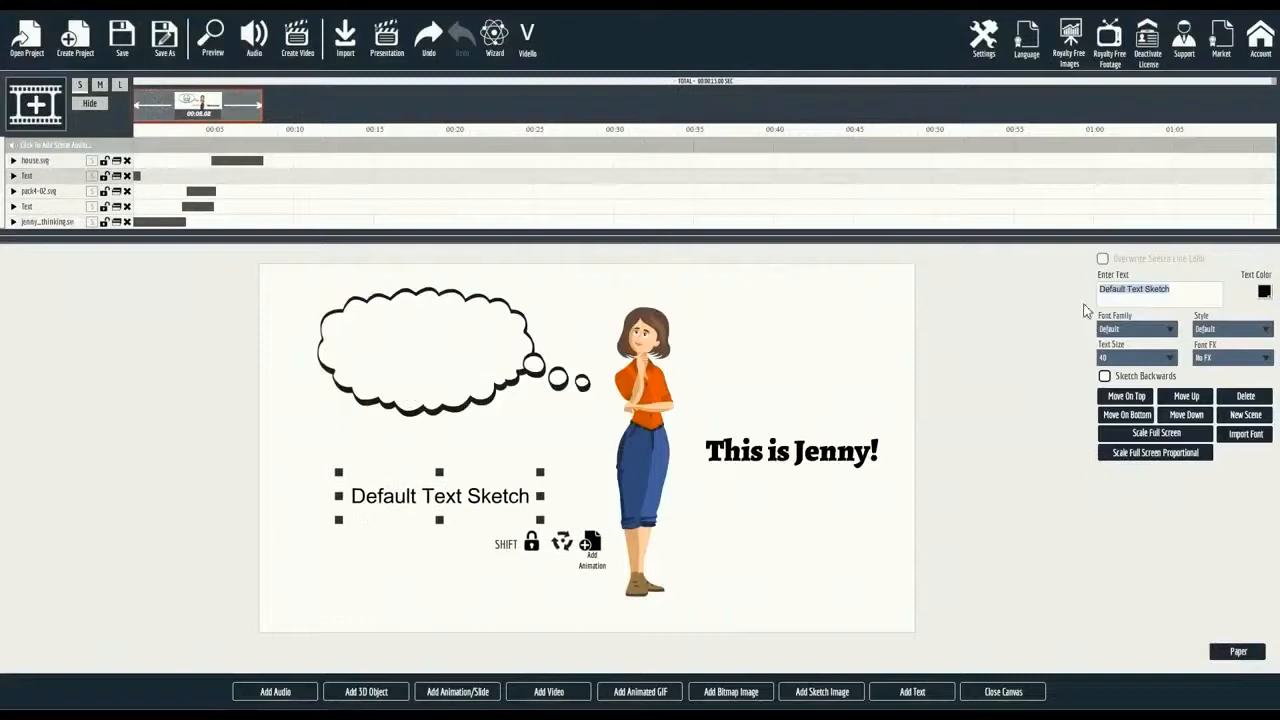
{"action": "type", "text": "She was thinking about buying a new house..."}
Change the font family, text size and text colour of the text below the thought cloud.
{"action": "left_click", "coordinate": [1140, 329]}
{"action": "left_click", "coordinate": [1126, 382]}
{"action": "left_click", "coordinate": [1138, 358]}
{"action": "left_click", "coordinate": [1130, 383]}
{"action": "left_click", "coordinate": [1264, 291]}
{"action": "left_click", "coordinate": [1220, 322]}
Give the new text an animation effect, place it as the top layer after the other elements' starts, and preview the scene.
{"action": "left_click_drag", "start_coordinate": [42, 177], "coordinate": [42, 163]}
{"action": "left_click", "coordinate": [14, 161]}
{"action": "left_click", "coordinate": [137, 174]}
{"action": "left_click", "coordinate": [229, 206]}
{"action": "mouse_move", "coordinate": [152, 161]}
{"action": "left_mouse_down"}
{"action": "mouse_move", "coordinate": [268, 174]}
{"action": "mouse_move", "coordinate": [276, 163]}
{"action": "left_mouse_up"}
{"action": "left_click", "coordinate": [212, 38]}
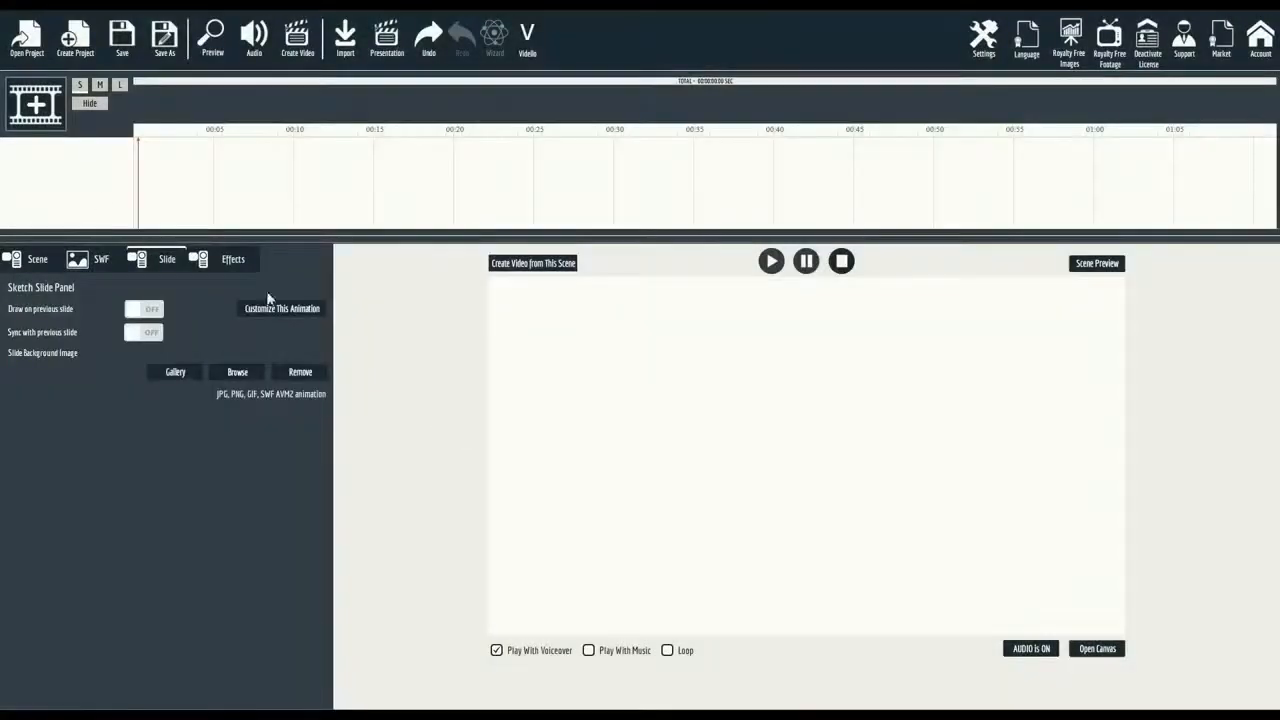
Create a new scene and add the Color Style slide01 animation to its canvas.
{"action": "left_click", "coordinate": [266, 297]}
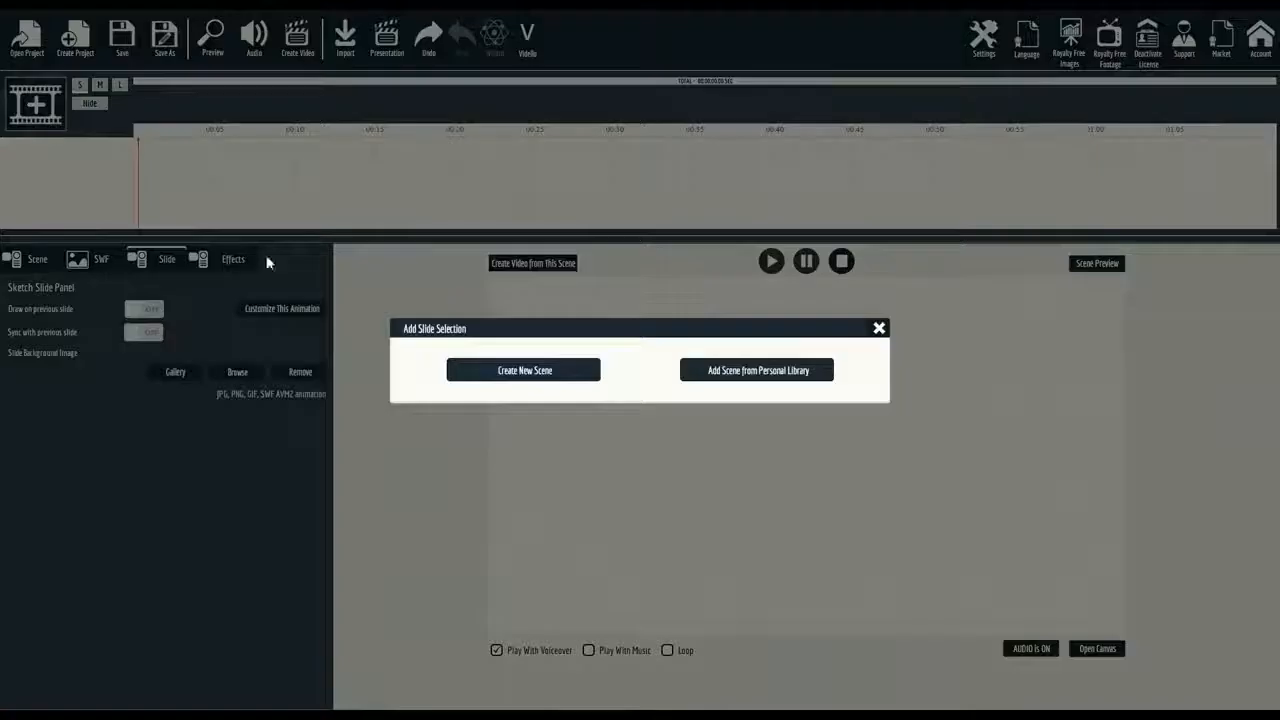
{"action": "left_click", "coordinate": [534, 369]}
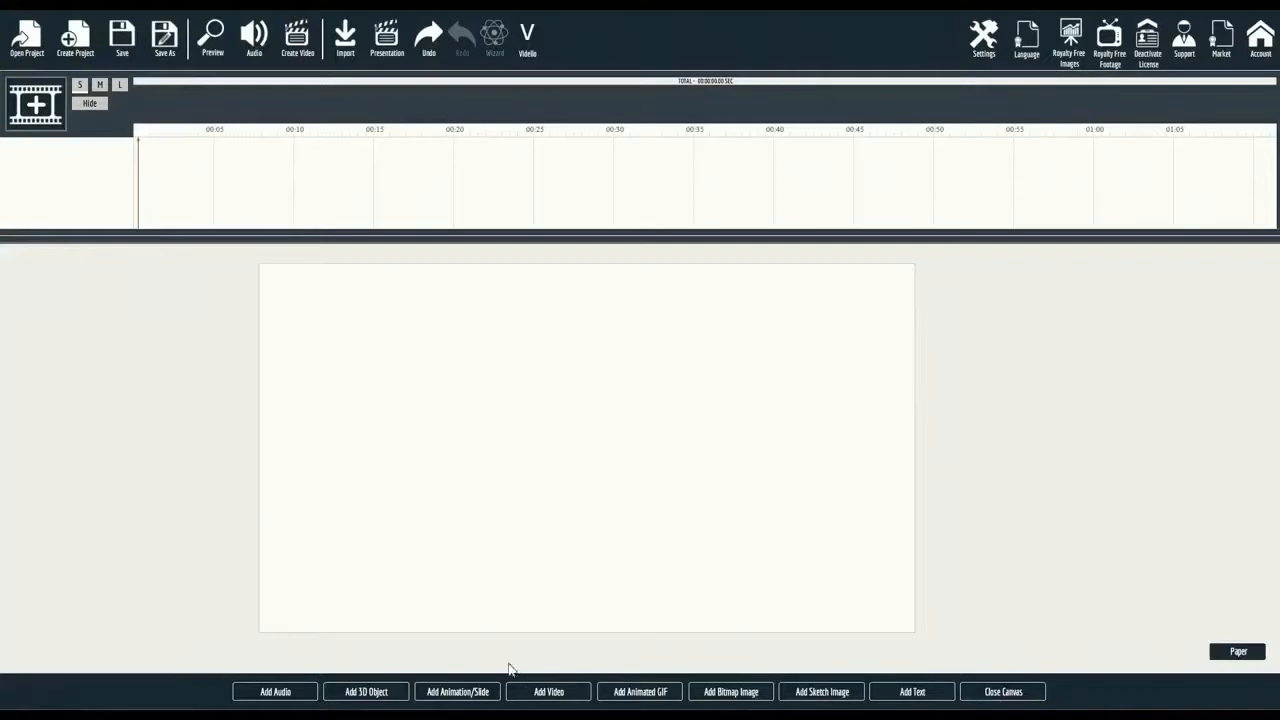
{"action": "left_click", "coordinate": [470, 692]}
{"action": "left_click", "coordinate": [540, 380]}
{"action": "left_click", "coordinate": [868, 500]}
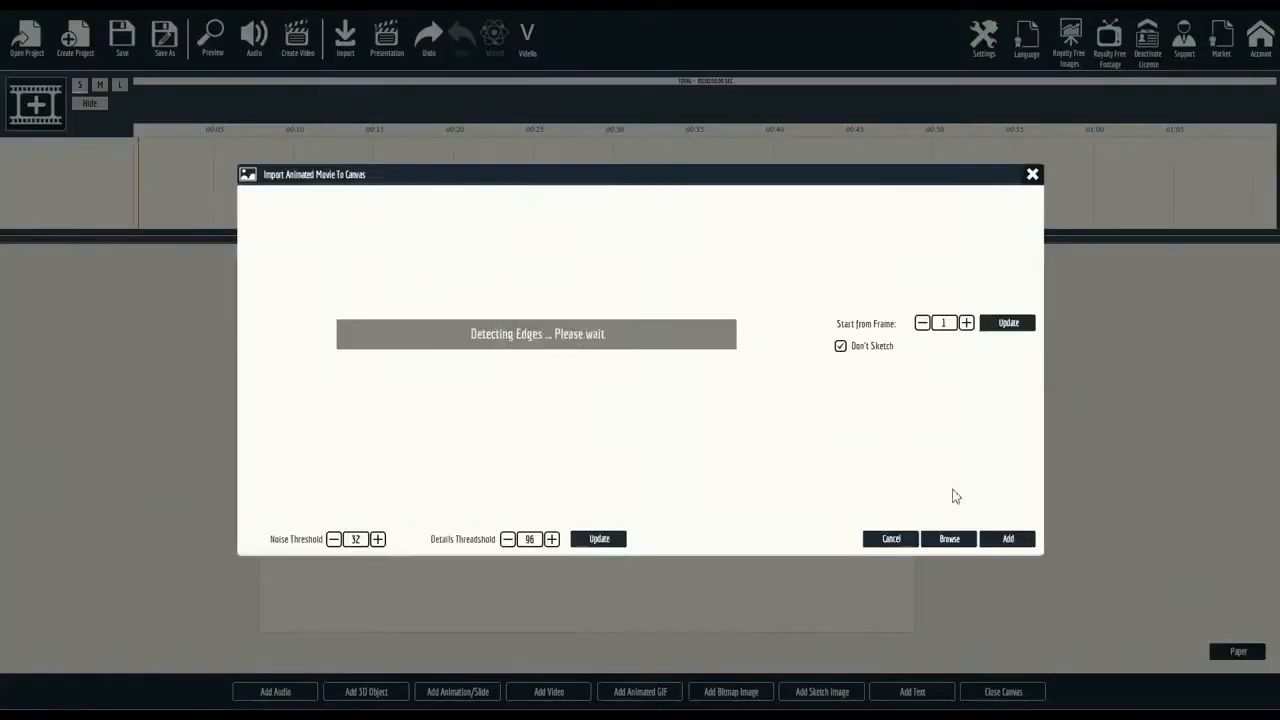
{"action": "left_click", "coordinate": [1020, 537]}
Add the Color Style slide03 animation as a second layer above slide01, starting at about 2.6 s.
{"action": "left_click", "coordinate": [463, 691]}
{"action": "left_click", "coordinate": [534, 378]}
{"action": "left_click", "coordinate": [580, 278]}
{"action": "left_click", "coordinate": [893, 501]}
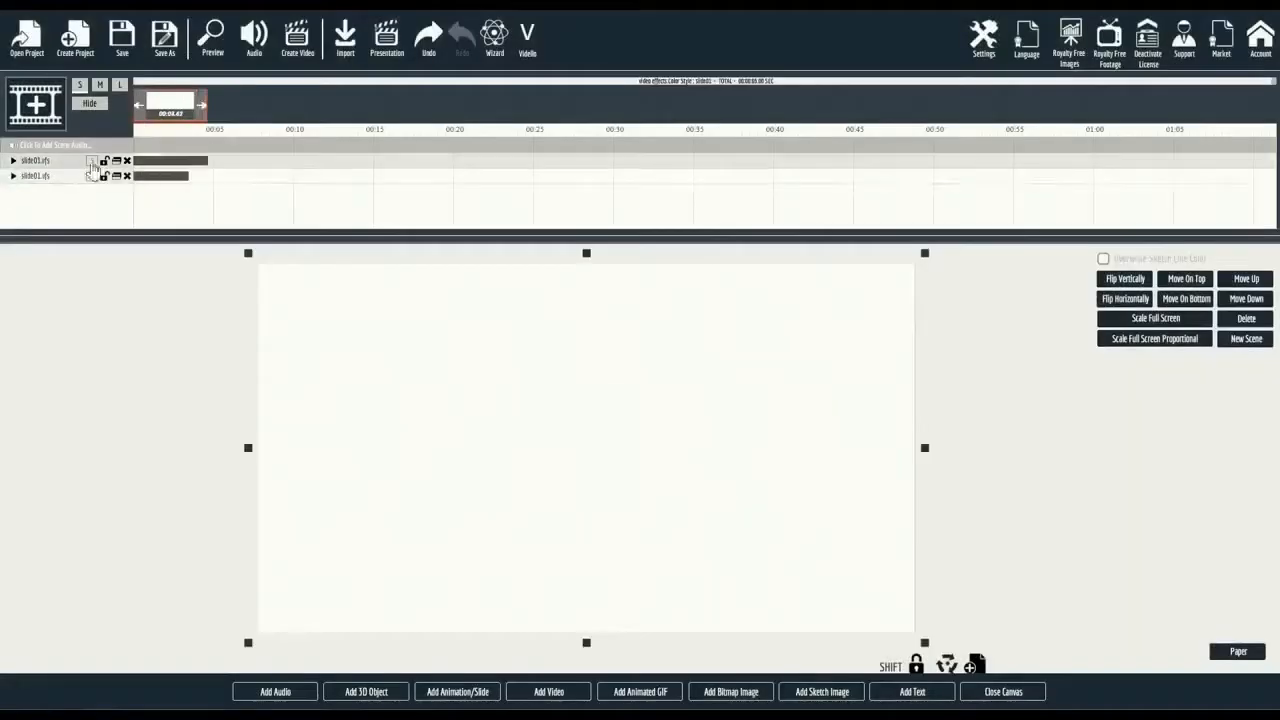
Add the Color Style slide06 animation as the top layer starting at about 6.5 s, and close the canvas.
{"action": "left_click", "coordinate": [457, 691]}
{"action": "left_click", "coordinate": [560, 338]}
{"action": "left_click", "coordinate": [891, 499]}
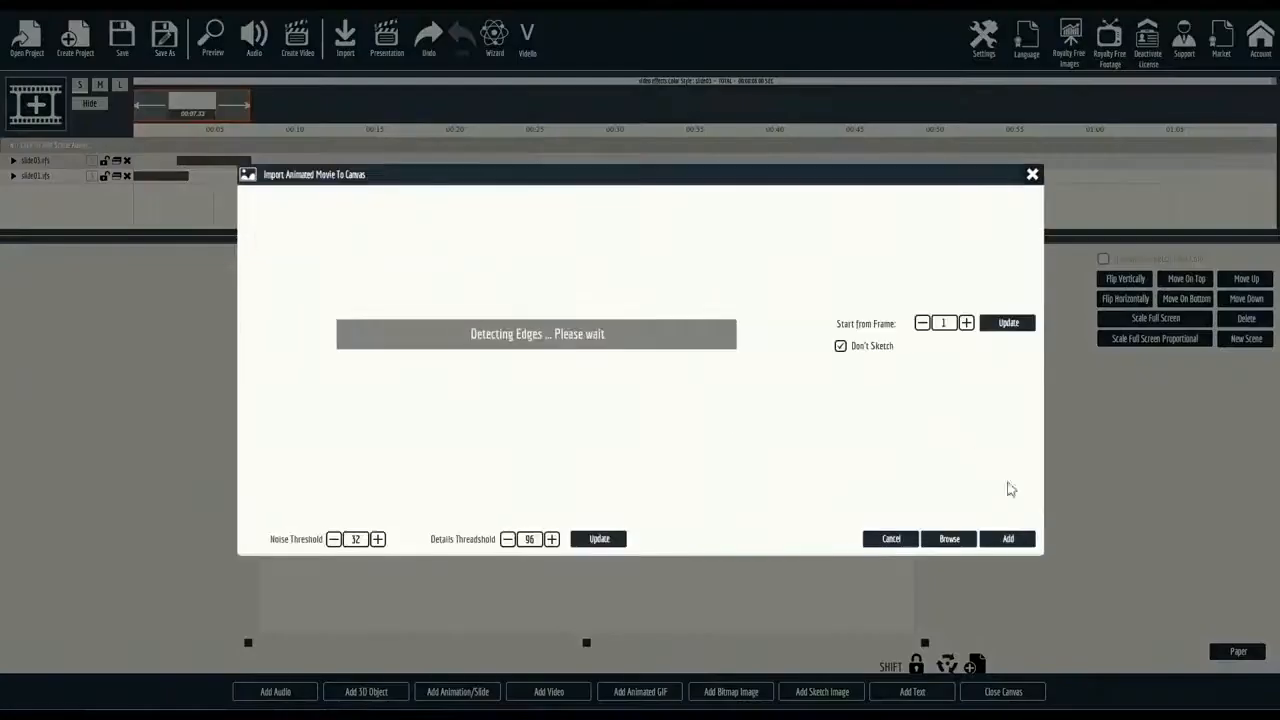
{"action": "left_click", "coordinate": [1006, 537]}
{"action": "left_click_drag", "start_coordinate": [105, 179], "coordinate": [256, 176]}
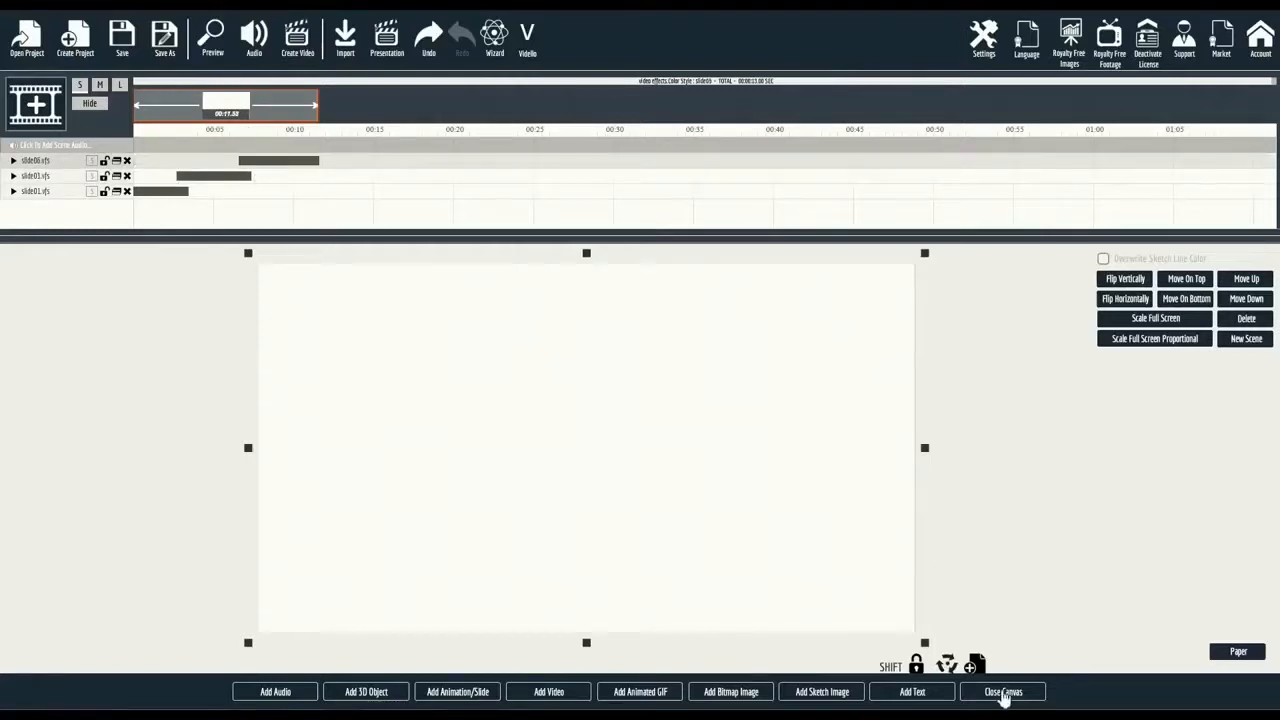
{"action": "left_click", "coordinate": [1003, 692]}
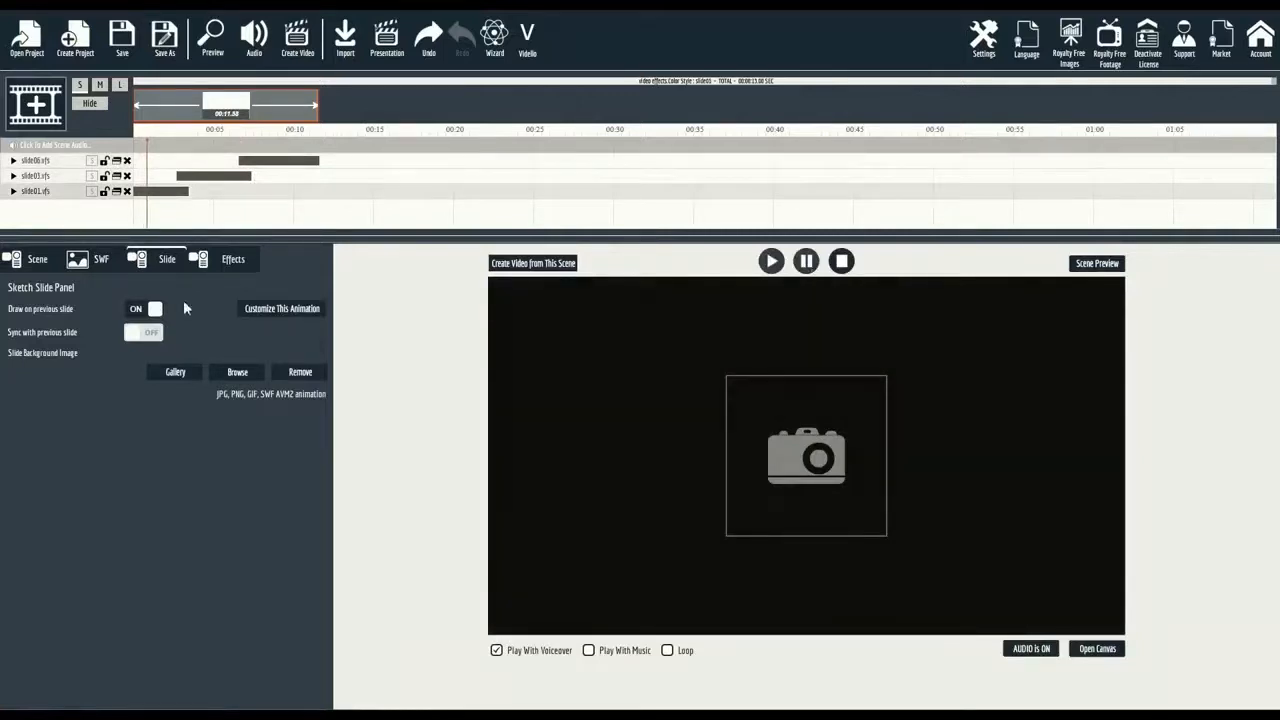
Fill Image Area 1 of slide01 with maldives-1993704_1920.jpg and play the scene.
{"action": "left_click", "coordinate": [251, 309]}
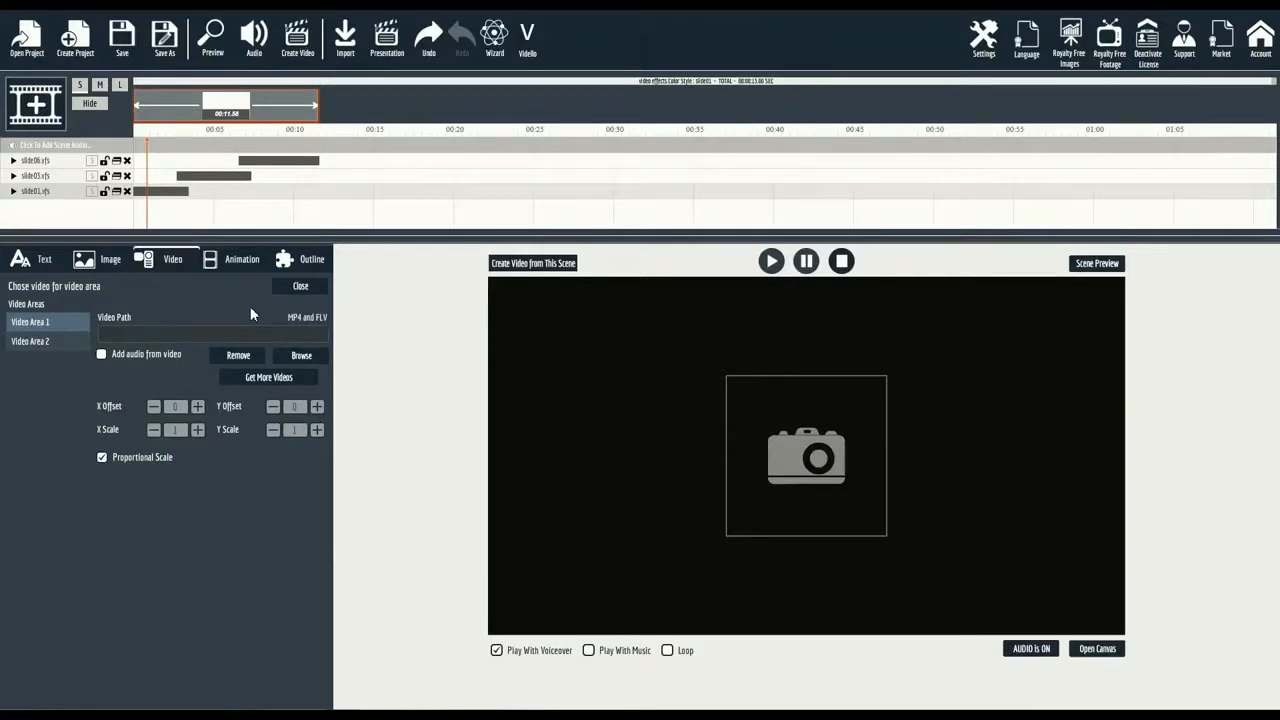
{"action": "left_click", "coordinate": [112, 263]}
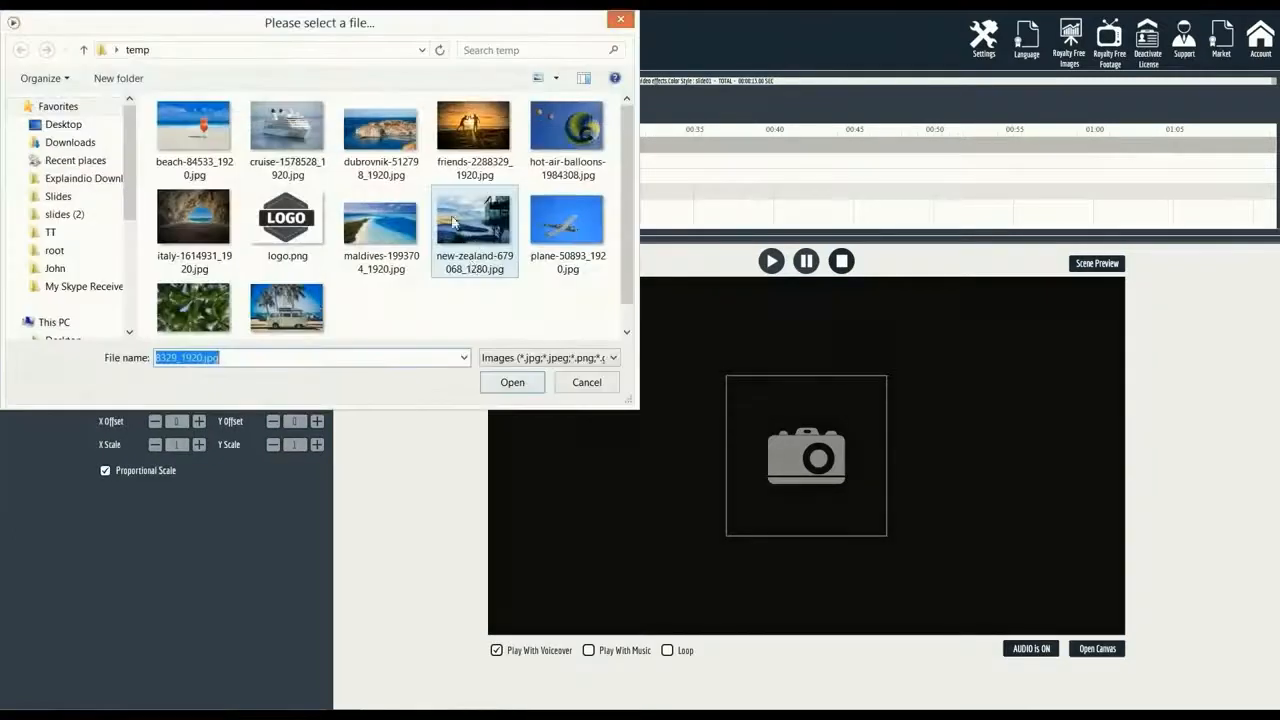
{"action": "double_click", "coordinate": [367, 230]}
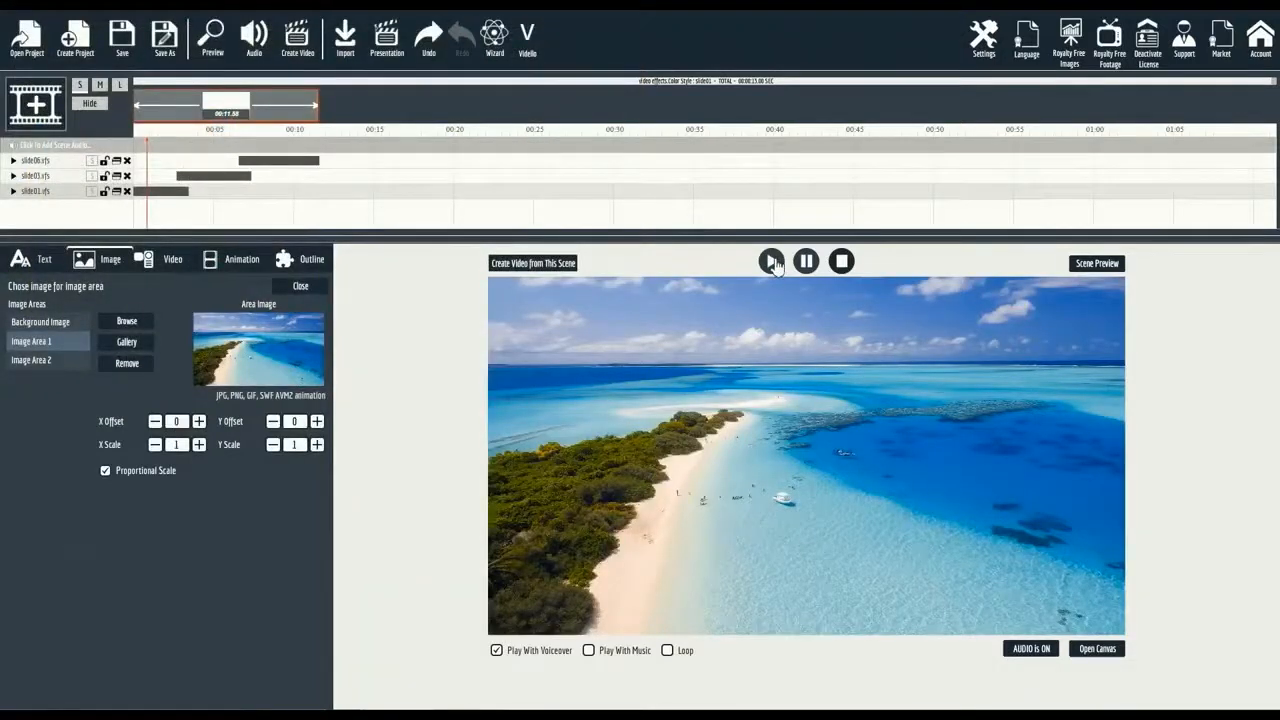
{"action": "left_click", "coordinate": [772, 262]}
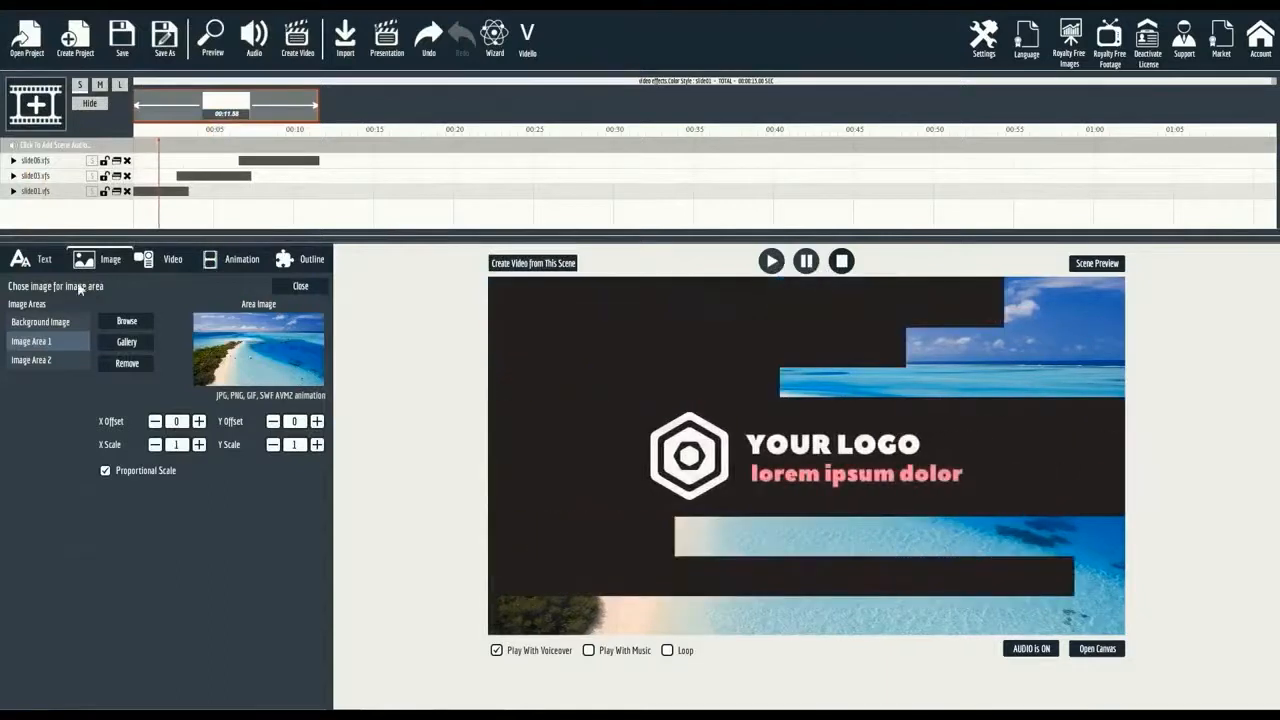
Set Text Area 1 to "YOUR COMPANY" and Text Area 2 to "your company slogan", with word wrap off for both.
{"action": "left_click", "coordinate": [44, 260]}
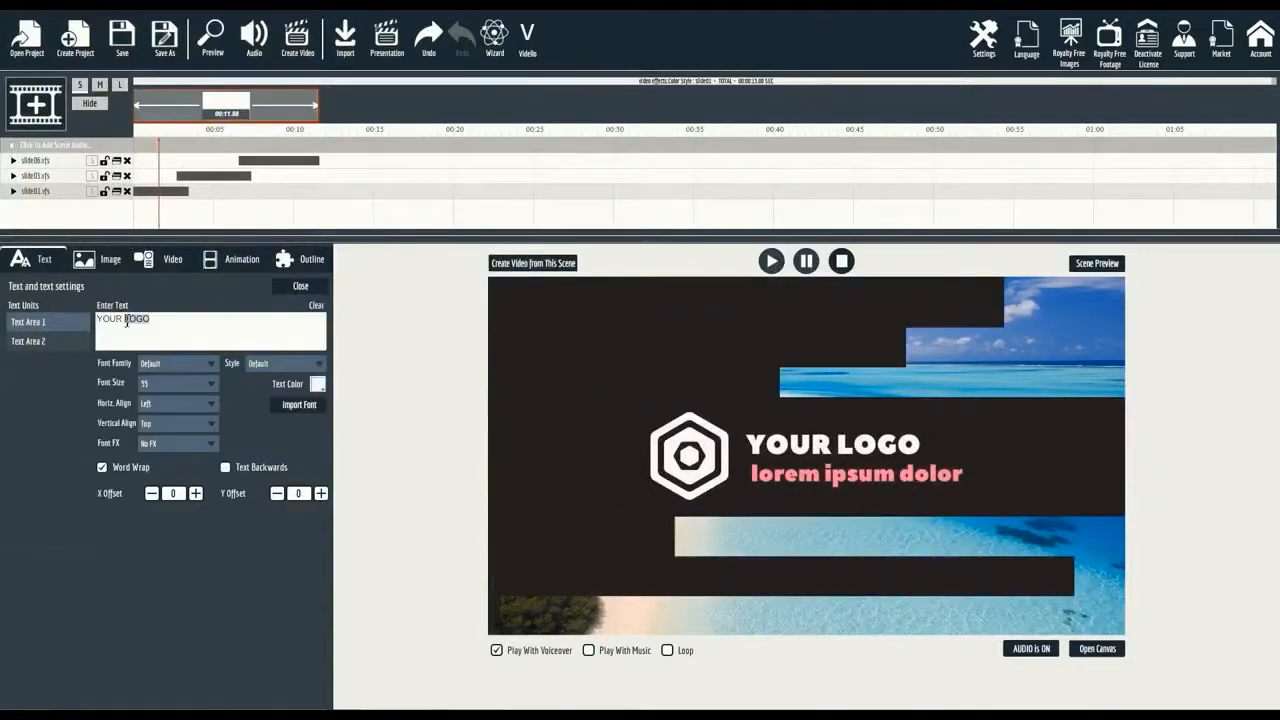
{"action": "type", "text": "COMPANY"}
{"action": "left_click", "coordinate": [102, 467]}
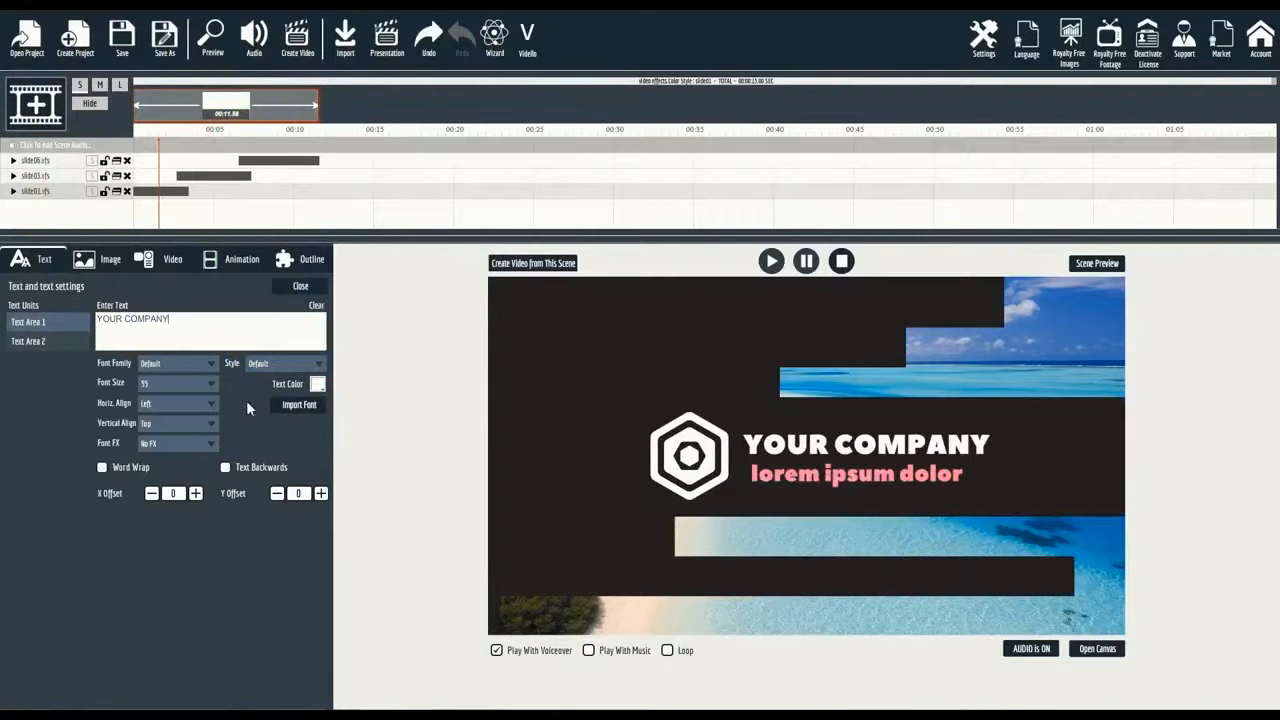
{"action": "left_click", "coordinate": [30, 341]}
{"action": "left_click_drag", "start_coordinate": [191, 319], "coordinate": [2, 305]}
{"action": "type", "text": "your company slogan"}
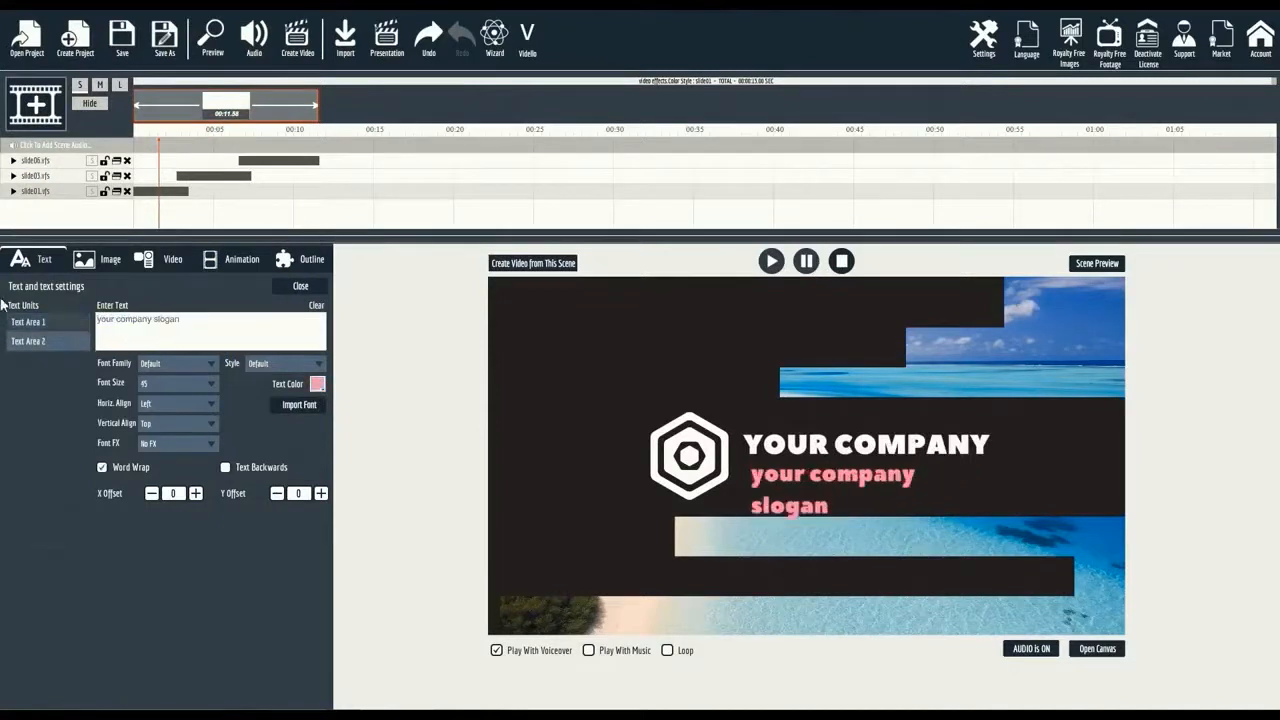
{"action": "left_click", "coordinate": [102, 467]}
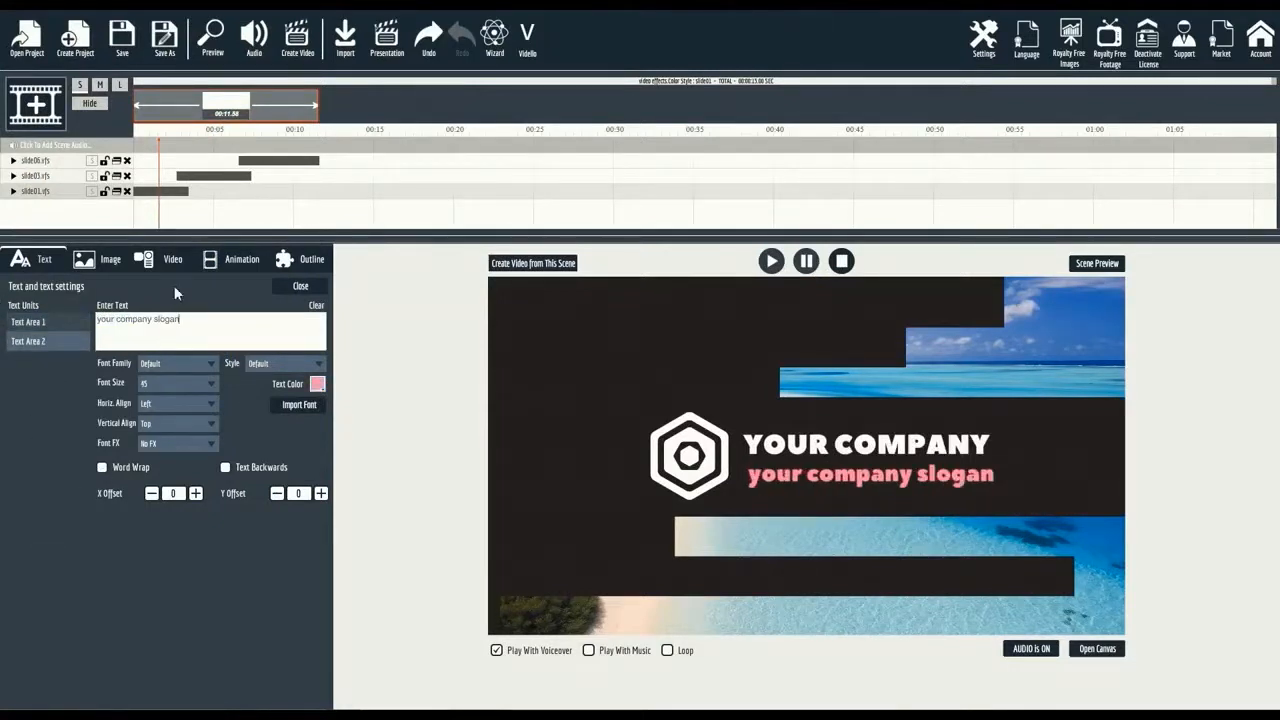
Place logo.png in Image Area 2 of slide01 and turn off Outline Area4.
{"action": "left_click", "coordinate": [100, 262]}
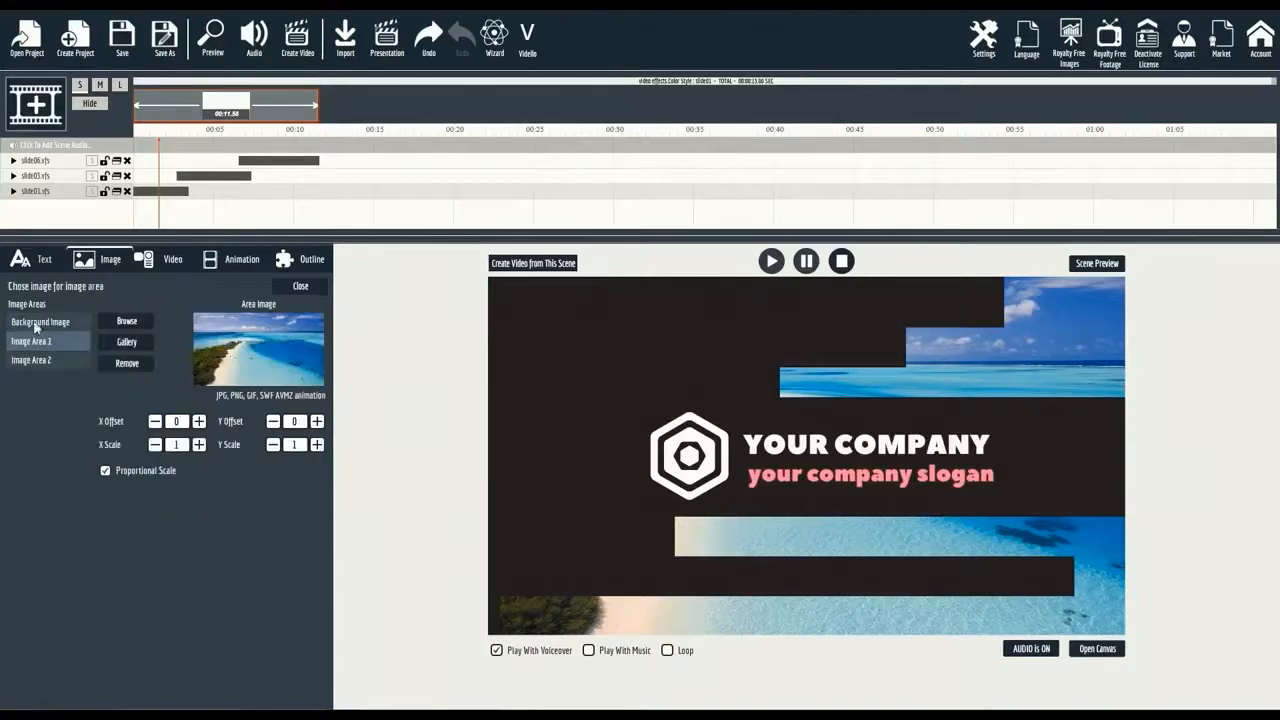
{"action": "left_click", "coordinate": [78, 362]}
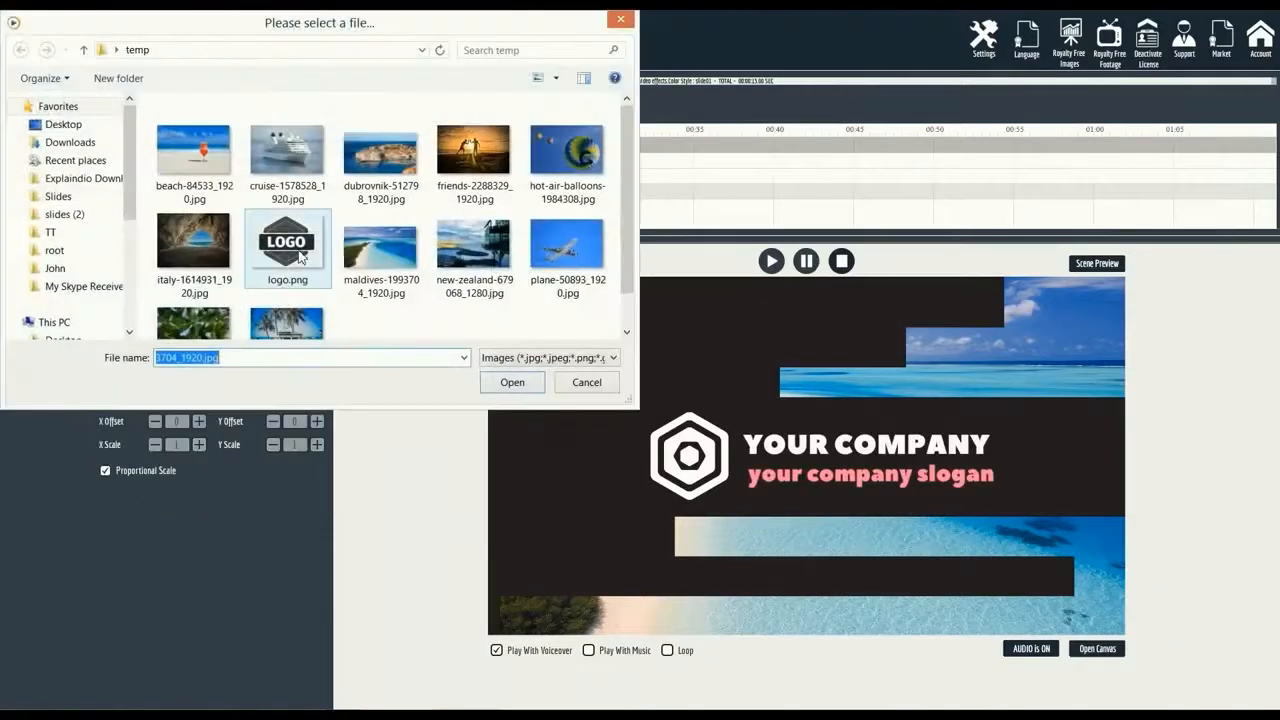
{"action": "double_click", "coordinate": [300, 256]}
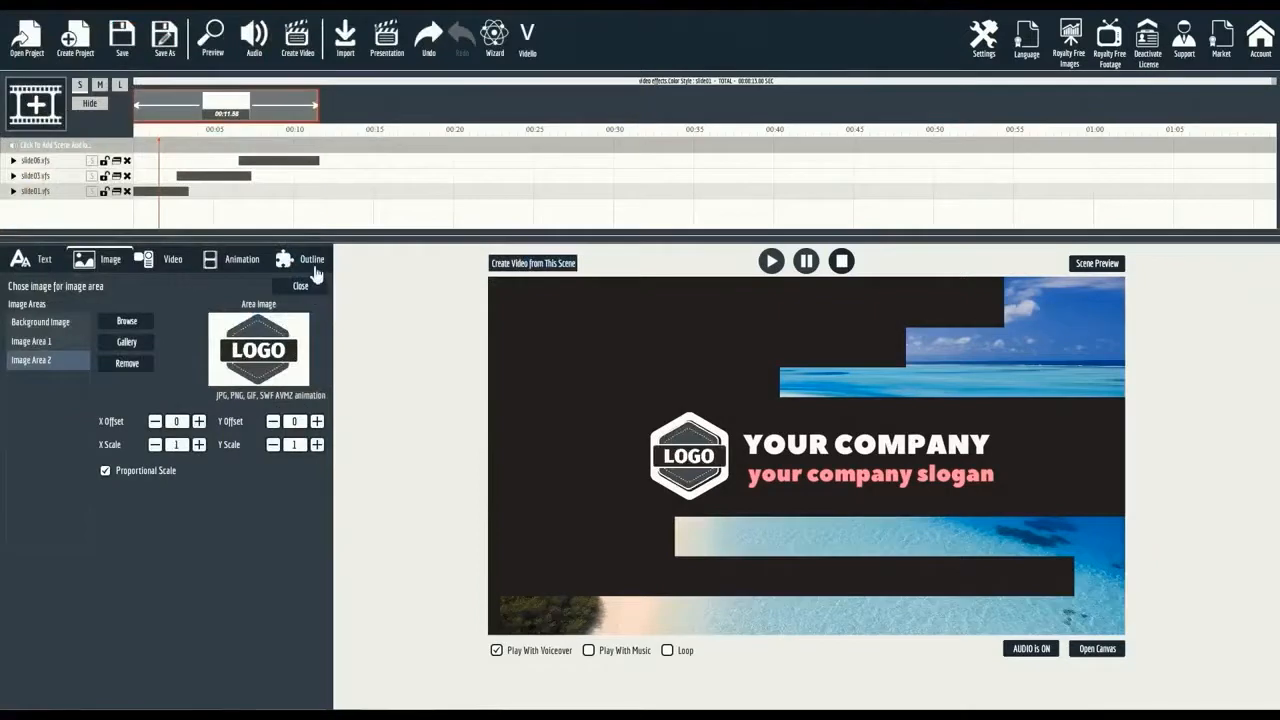
{"action": "left_click", "coordinate": [312, 262]}
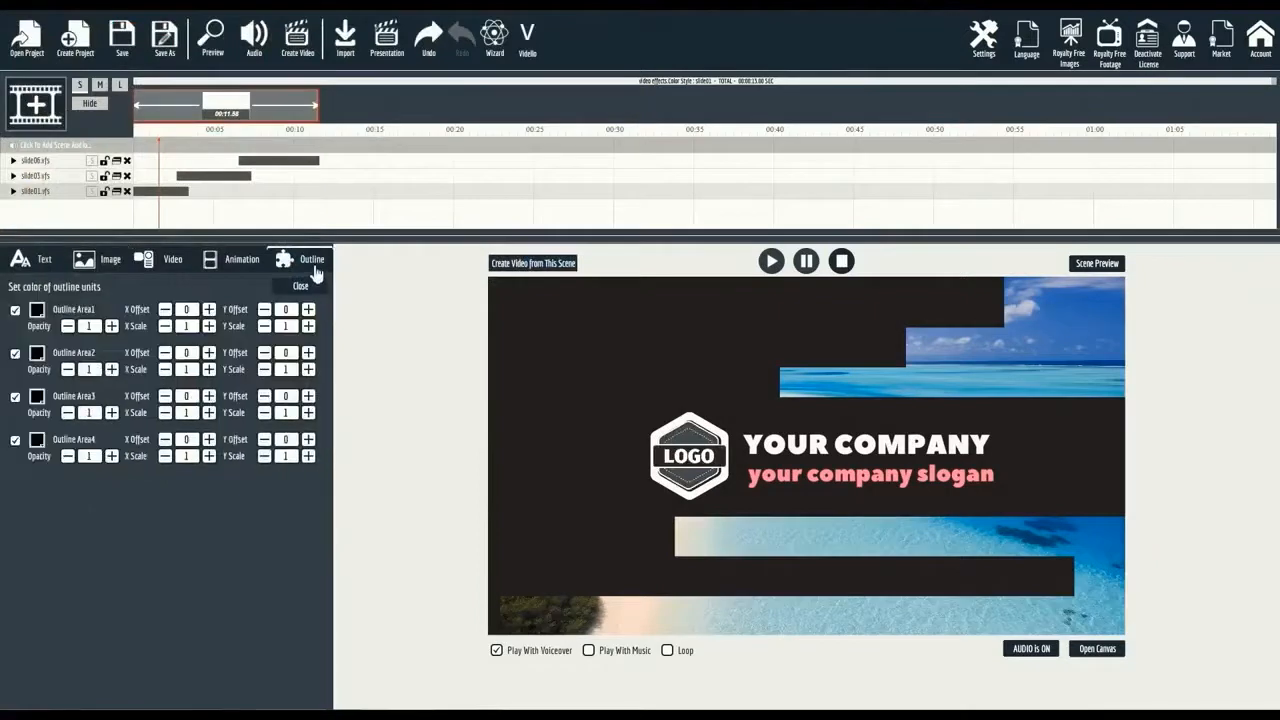
{"action": "left_click", "coordinate": [15, 440]}
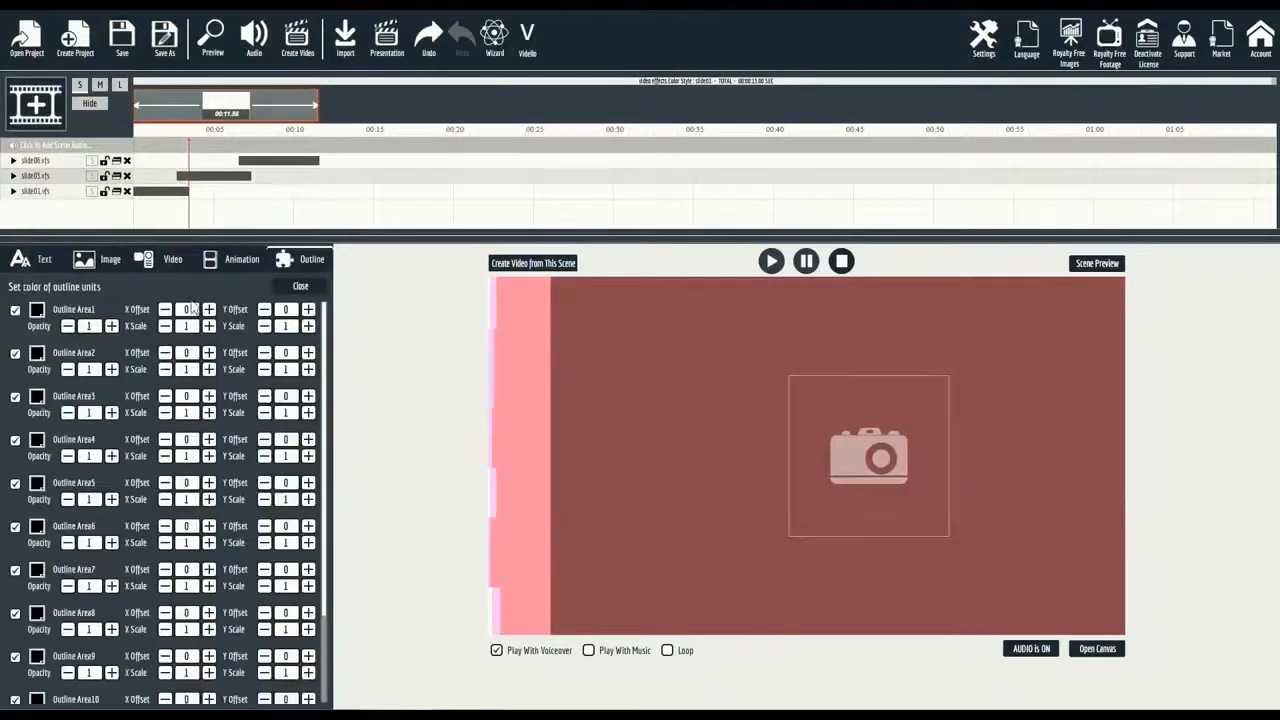
Fill the image area of slide03 and the video areas of slide06, including Video Area 3, and preview the project.
{"action": "left_click", "coordinate": [107, 268]}
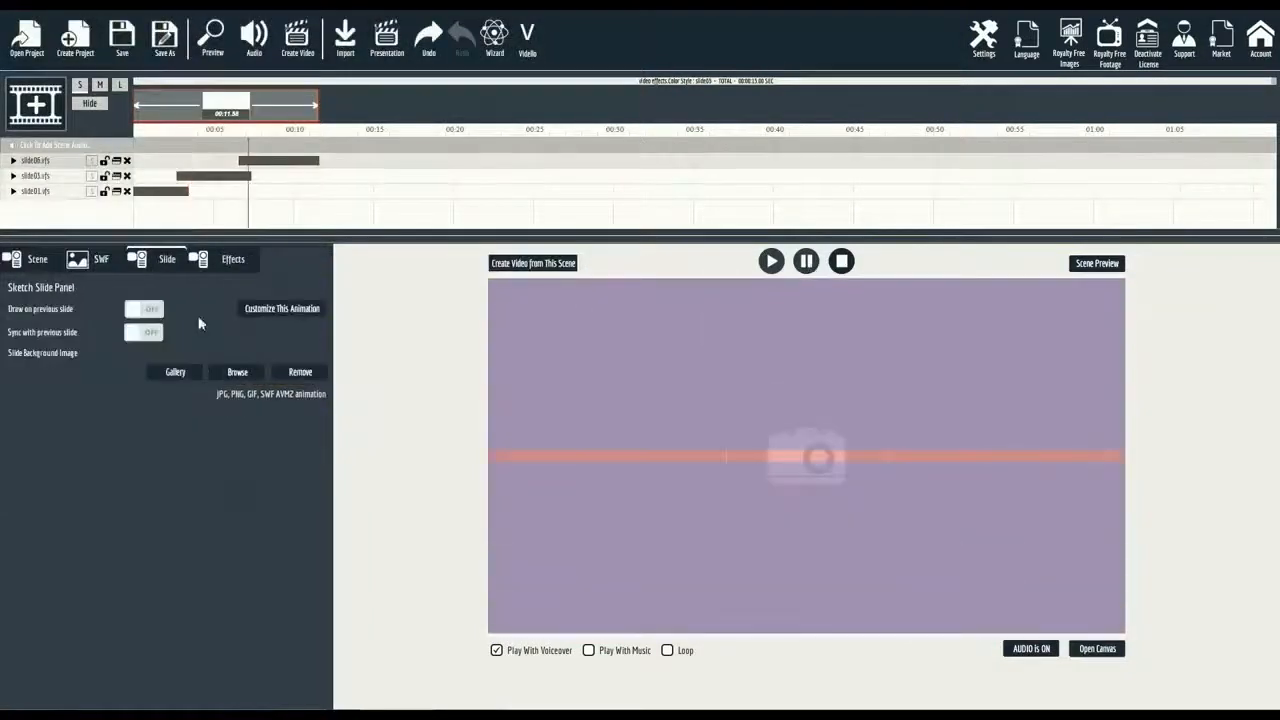
{"action": "left_click", "coordinate": [301, 355]}
{"action": "left_click", "coordinate": [194, 240]}
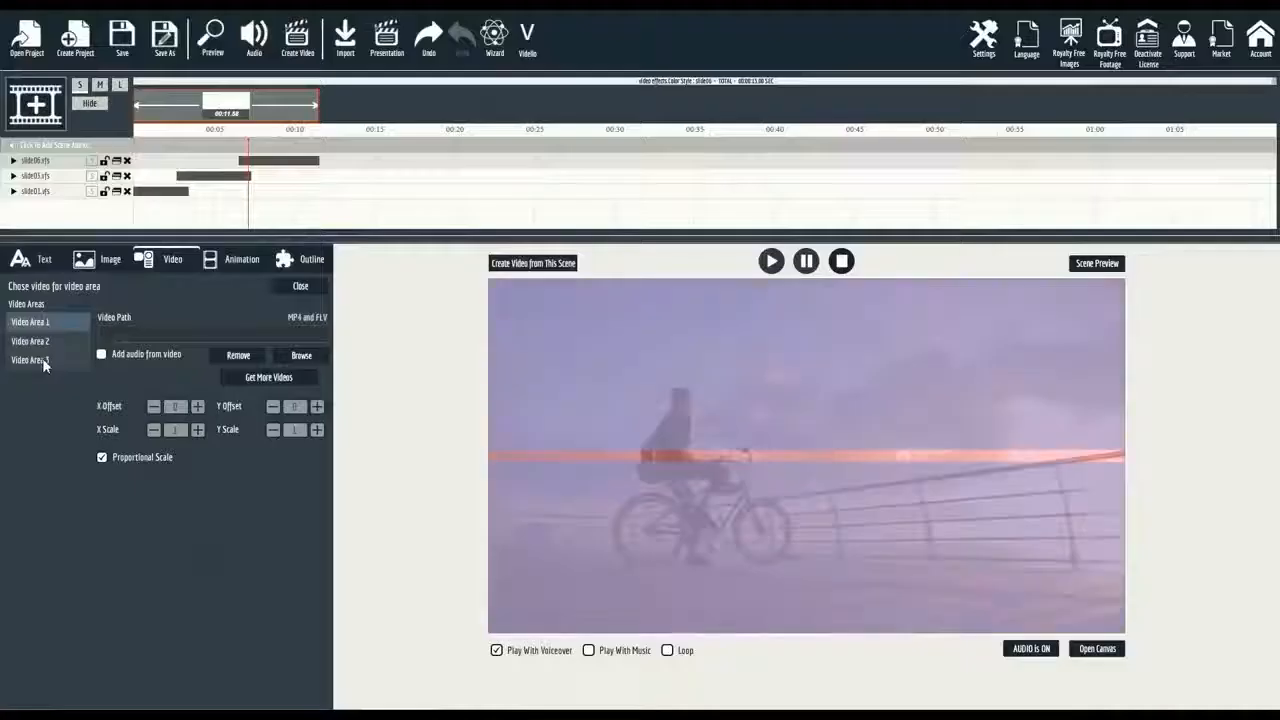
{"action": "left_click", "coordinate": [43, 362]}
{"action": "left_click", "coordinate": [301, 355]}
{"action": "left_click", "coordinate": [474, 275]}
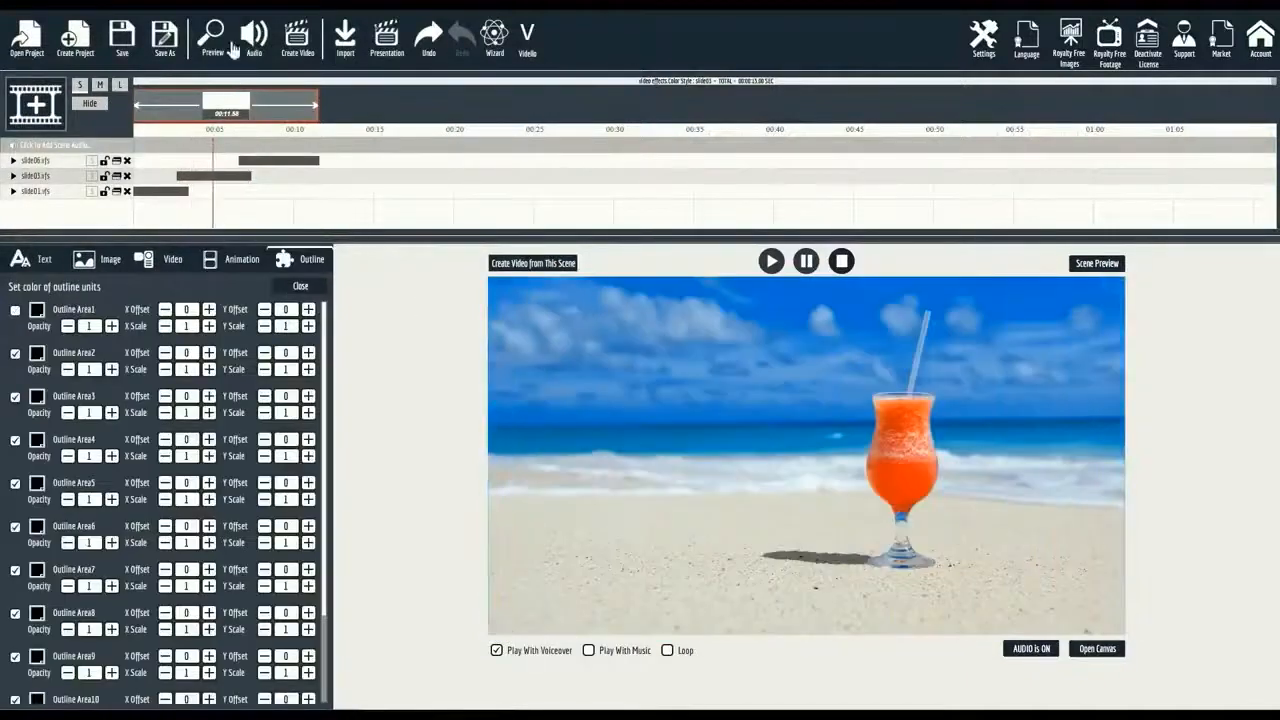
{"action": "left_click", "coordinate": [230, 48]}
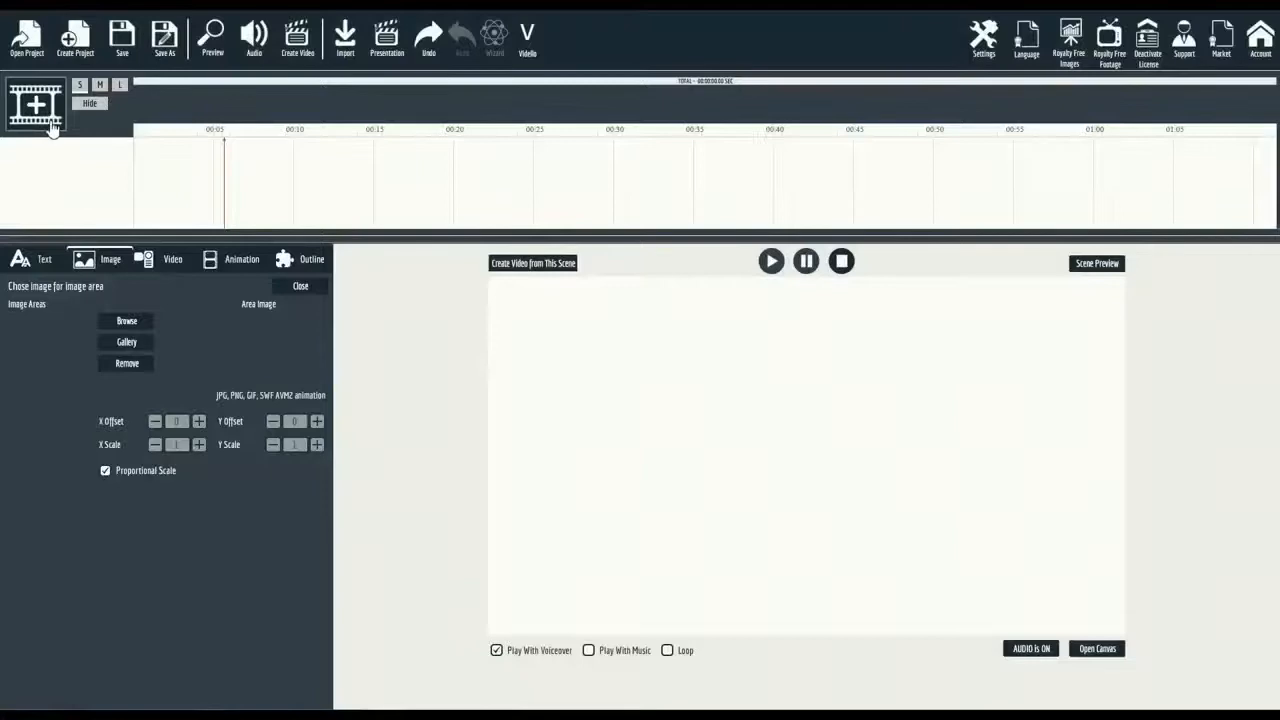
Create a new scene from the first slide of the Accountant1 animation set.
{"action": "left_click", "coordinate": [50, 125]}
{"action": "left_click", "coordinate": [523, 370]}
{"action": "left_click", "coordinate": [455, 690]}
{"action": "left_click", "coordinate": [889, 500]}
Add the Accountant1 slides slide04 and slide05 as two further scenes on the timeline.
{"action": "left_click", "coordinate": [477, 691]}
{"action": "left_click", "coordinate": [535, 369]}
{"action": "left_click", "coordinate": [558, 297]}
{"action": "left_click", "coordinate": [885, 502]}
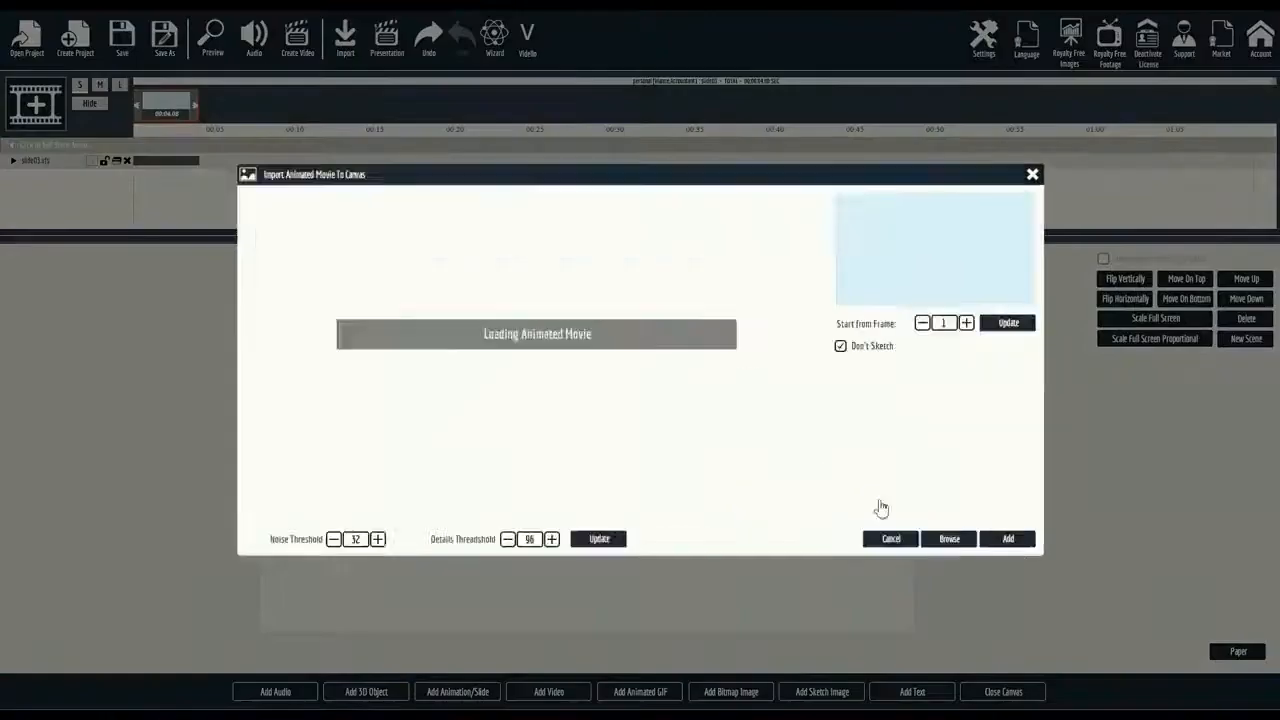
{"action": "left_click", "coordinate": [480, 690]}
{"action": "left_click", "coordinate": [535, 369]}
{"action": "left_click", "coordinate": [560, 316]}
{"action": "left_click", "coordinate": [885, 500]}
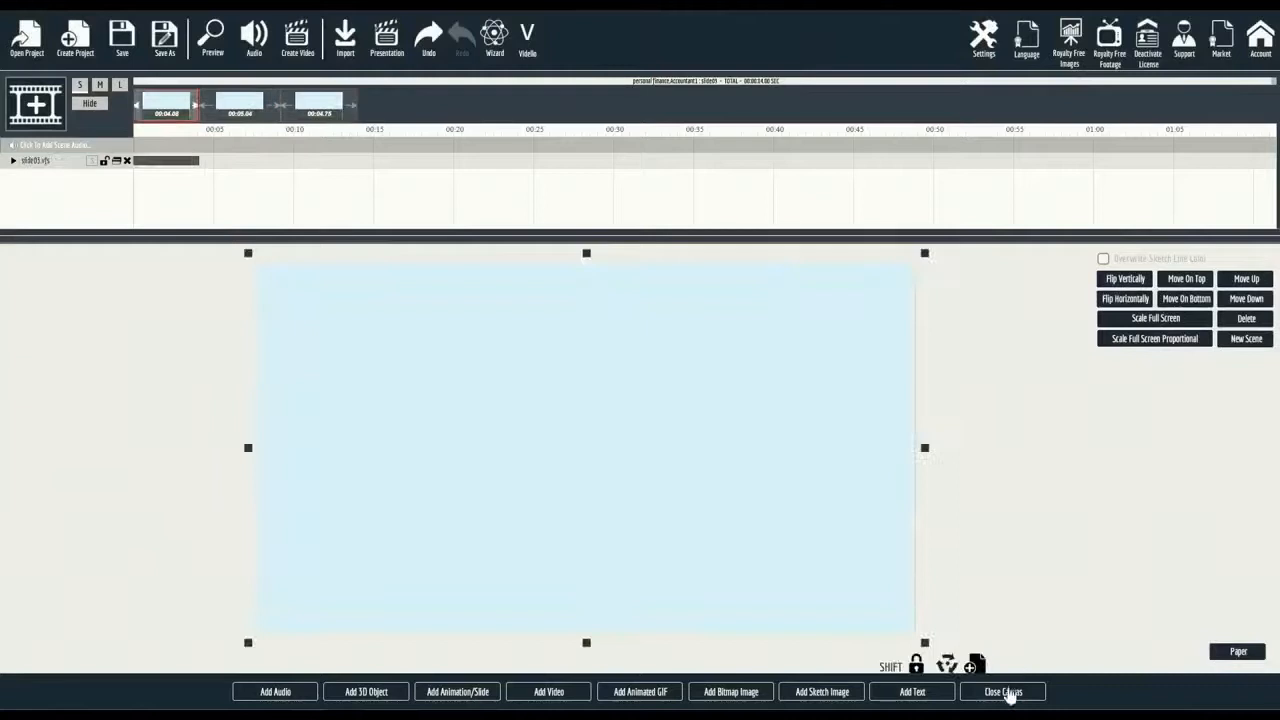
Customize the slide05 scene by setting Text Area 3 to "Accounting Company".
{"action": "left_click", "coordinate": [316, 104]}
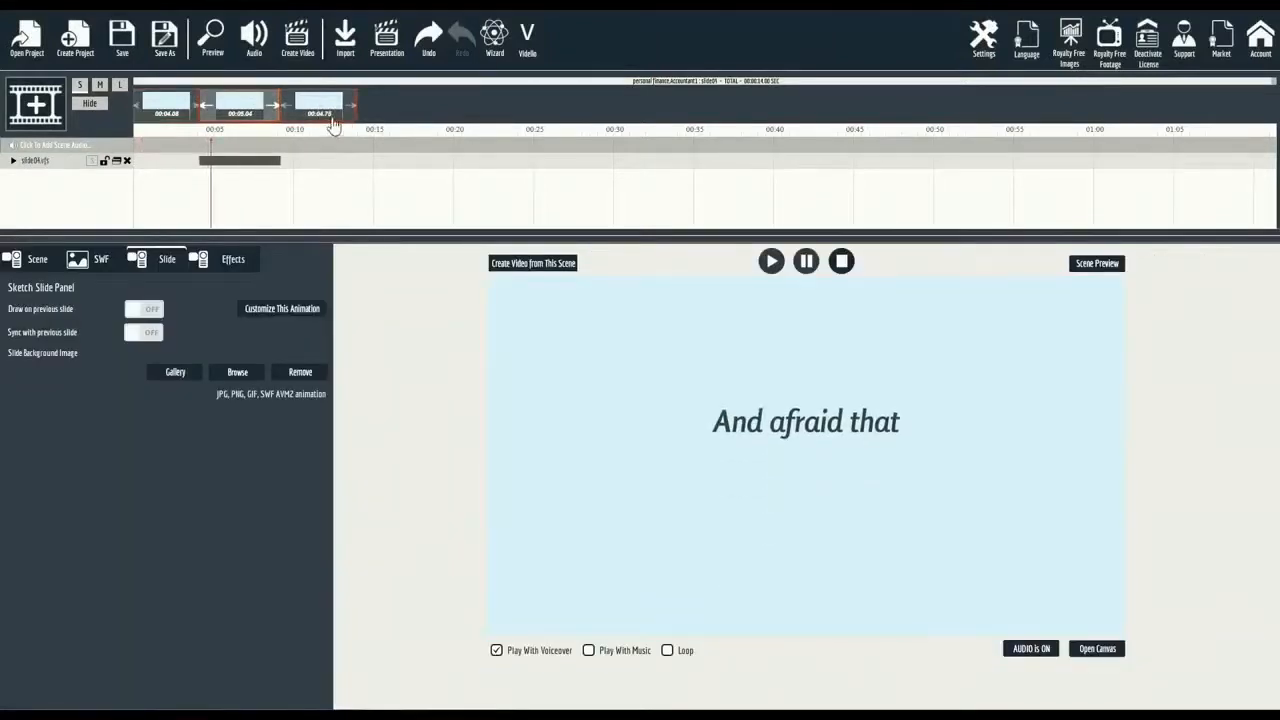
{"action": "left_click", "coordinate": [331, 118]}
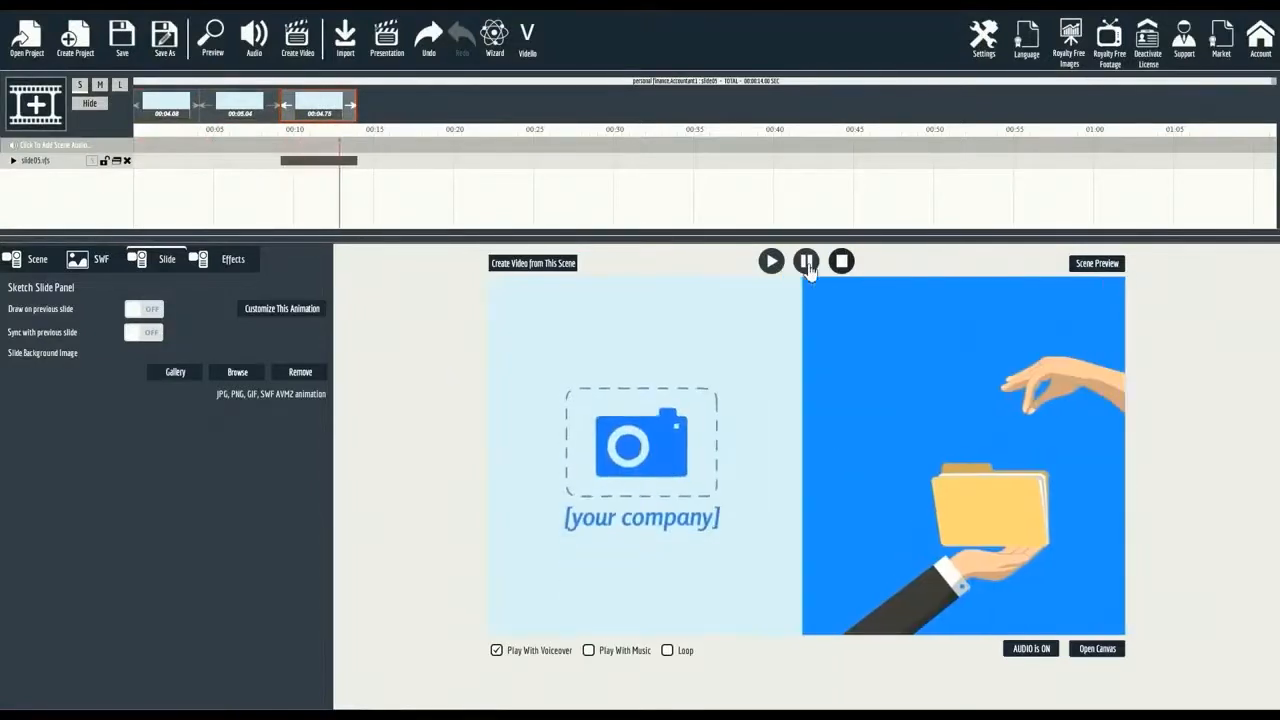
{"action": "left_click", "coordinate": [292, 309]}
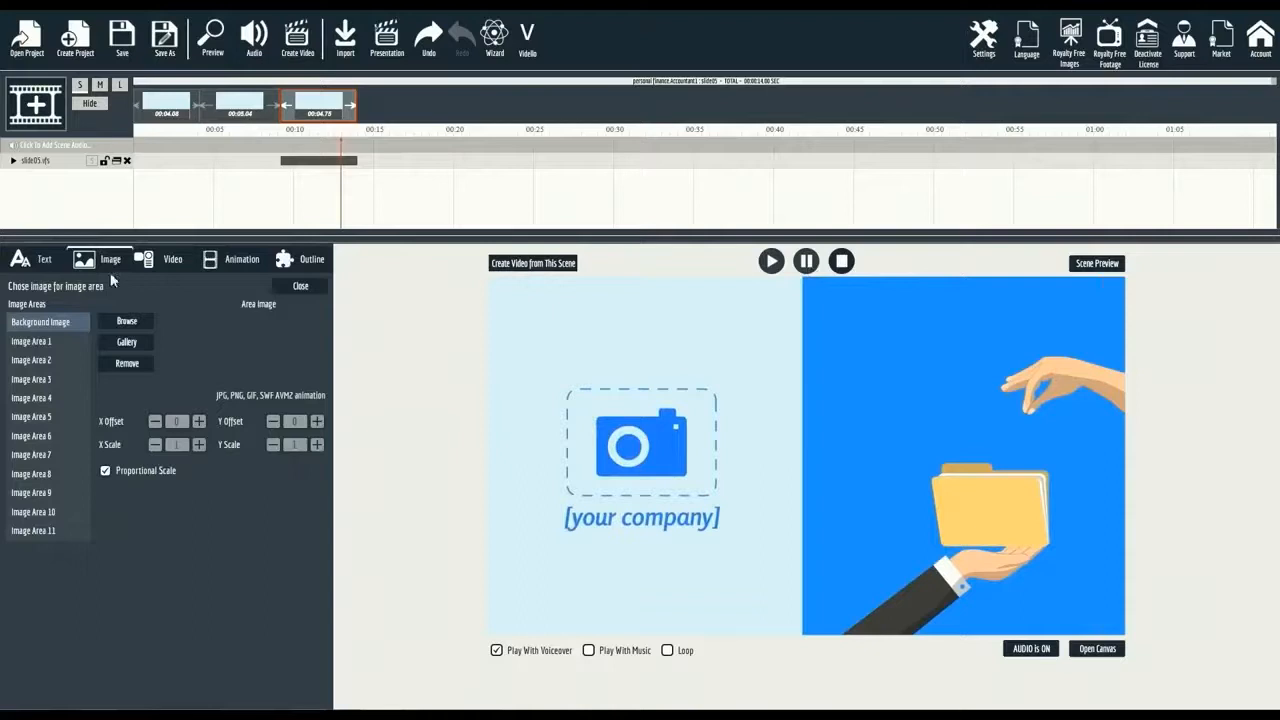
{"action": "left_click", "coordinate": [38, 260]}
{"action": "left_click", "coordinate": [40, 358]}
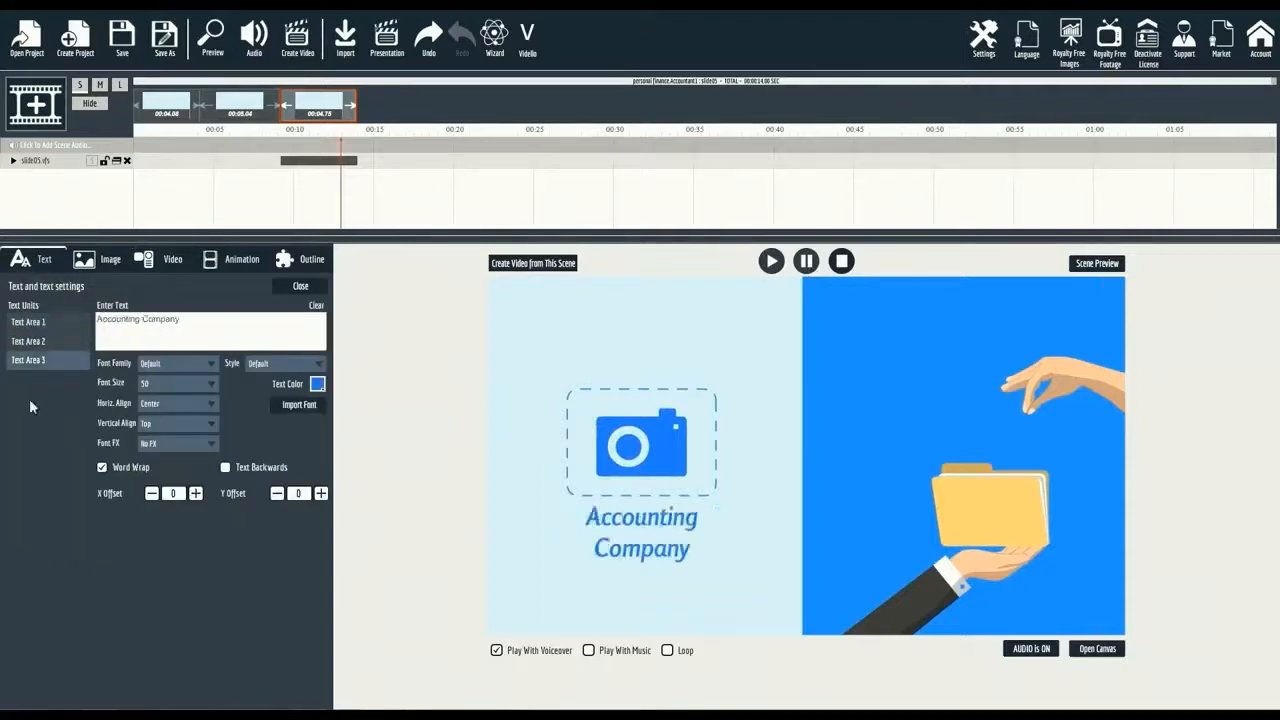
Format the "Accounting Company" text without word wrap, in a dark colour, with the Abel font at size 60.
{"action": "left_click", "coordinate": [134, 467]}
{"action": "left_click", "coordinate": [317, 384]}
{"action": "left_click", "coordinate": [388, 408]}
{"action": "left_click", "coordinate": [185, 365]}
{"action": "left_click", "coordinate": [189, 382]}
{"action": "left_click", "coordinate": [174, 385]}
{"action": "left_click", "coordinate": [158, 426]}
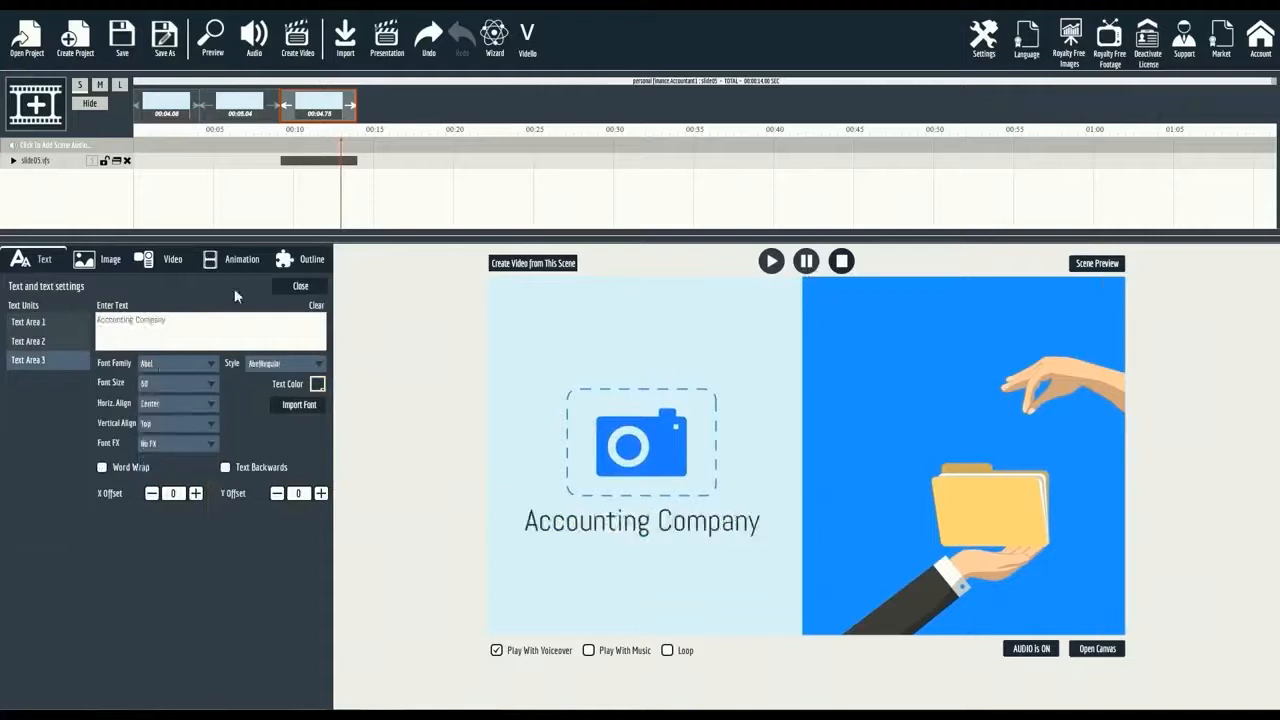
Place logo.png in Image Area 11 and scale it proportionally to 0.96.
{"action": "left_click", "coordinate": [108, 260]}
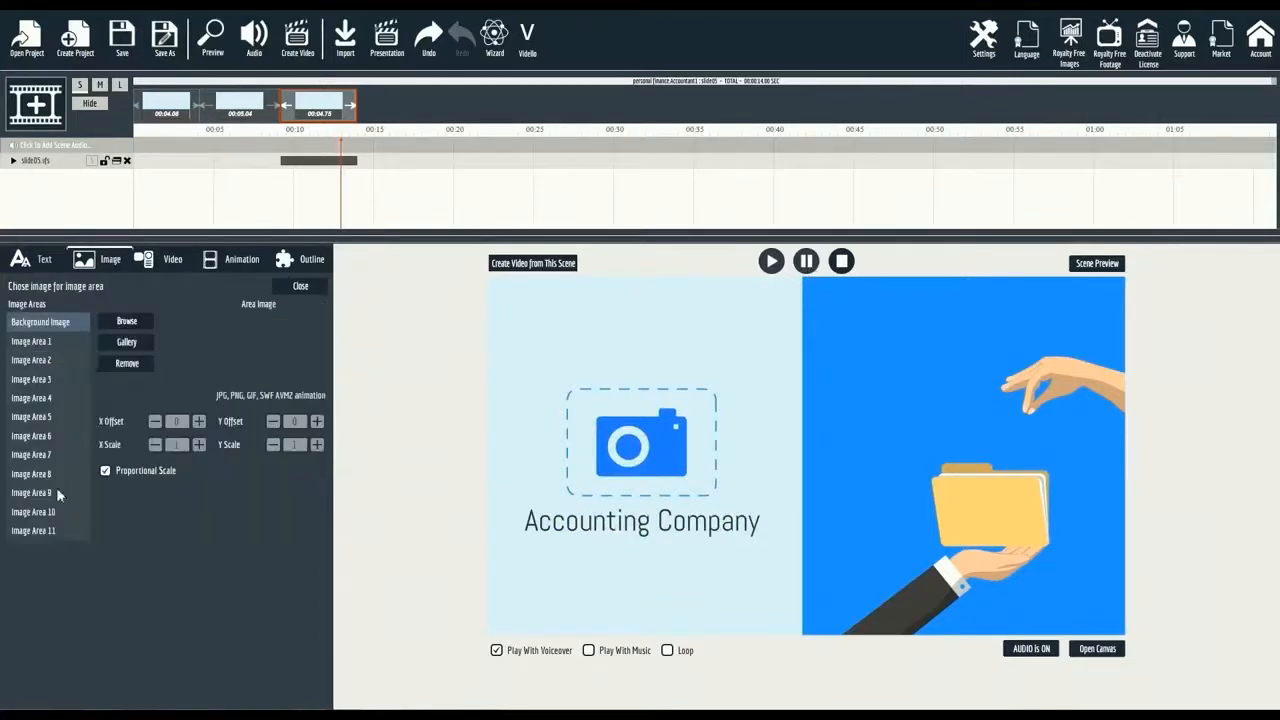
{"action": "left_click", "coordinate": [49, 531]}
{"action": "left_click", "coordinate": [140, 321]}
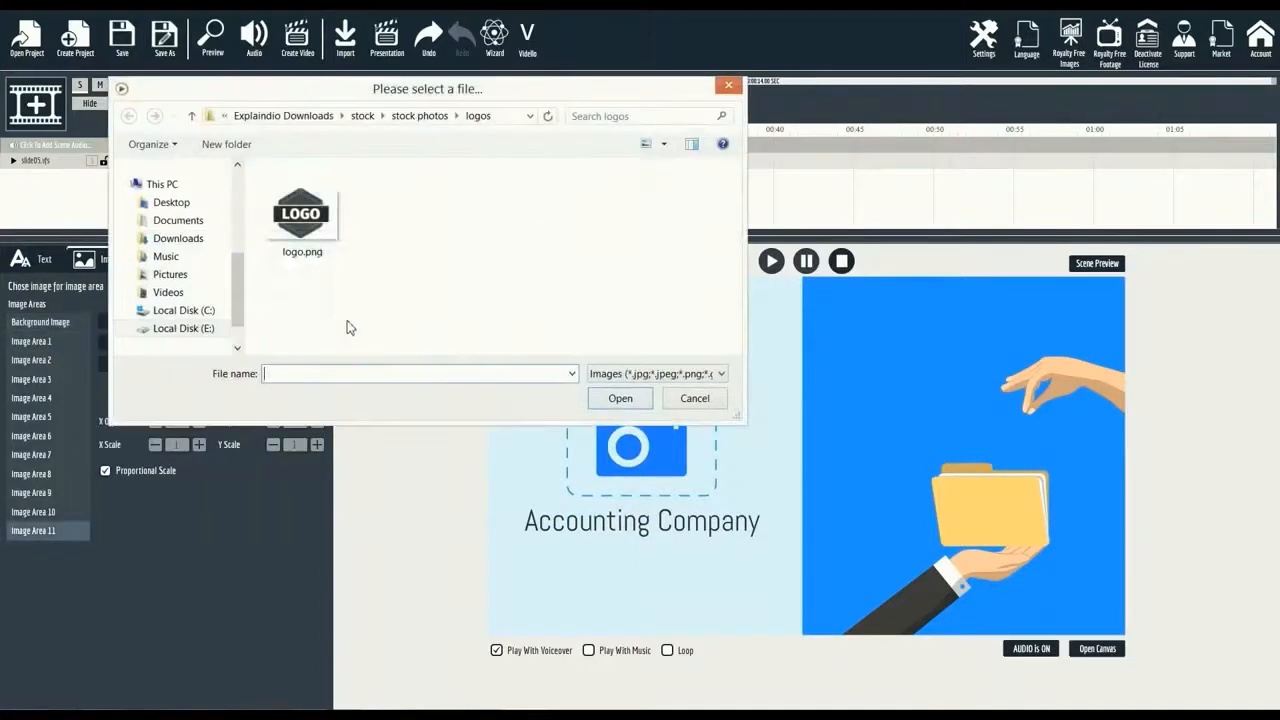
{"action": "double_click", "coordinate": [310, 230]}
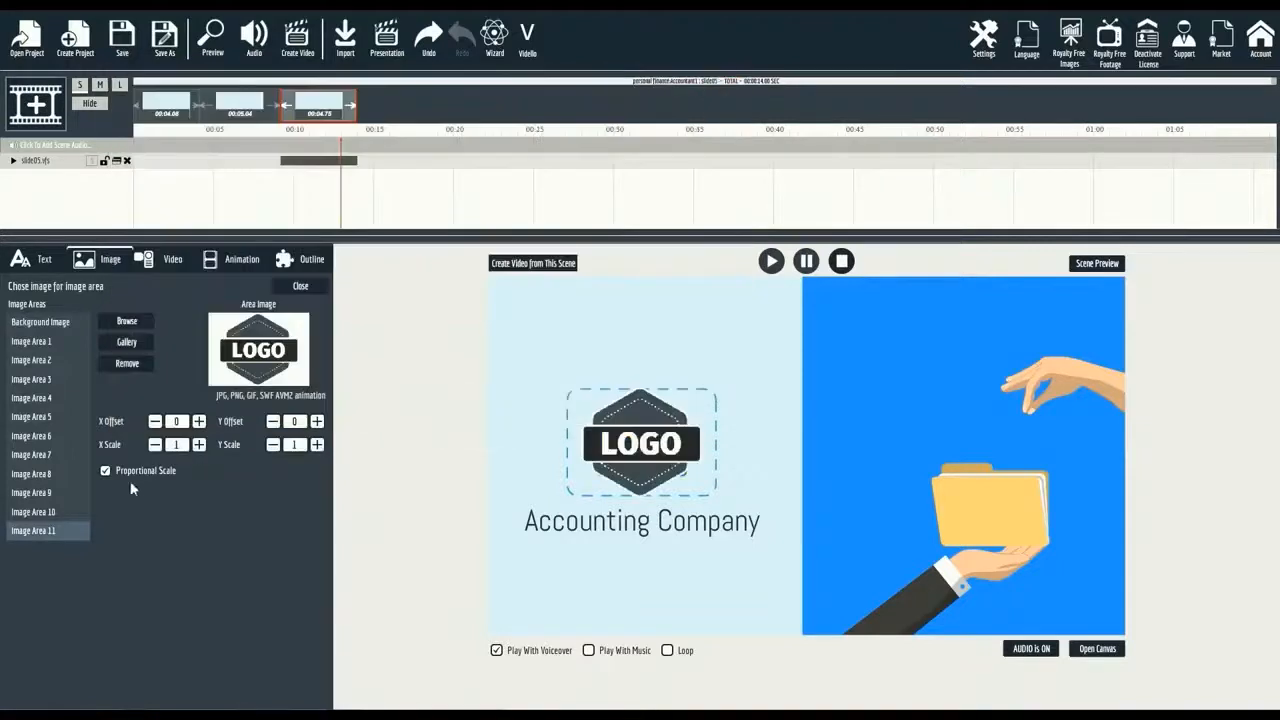
{"action": "left_click", "coordinate": [155, 446]}
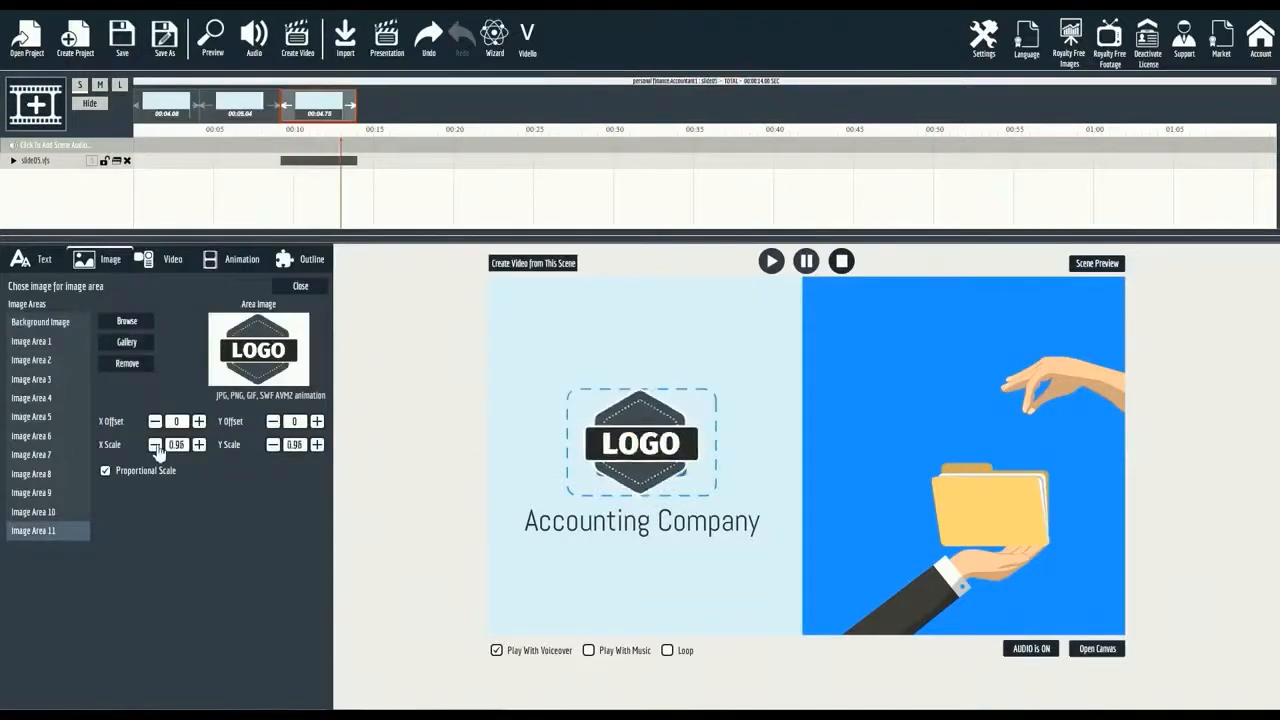
Turn off Outline Area17 around the logo and preview the whole project.
{"action": "left_click", "coordinate": [293, 264]}
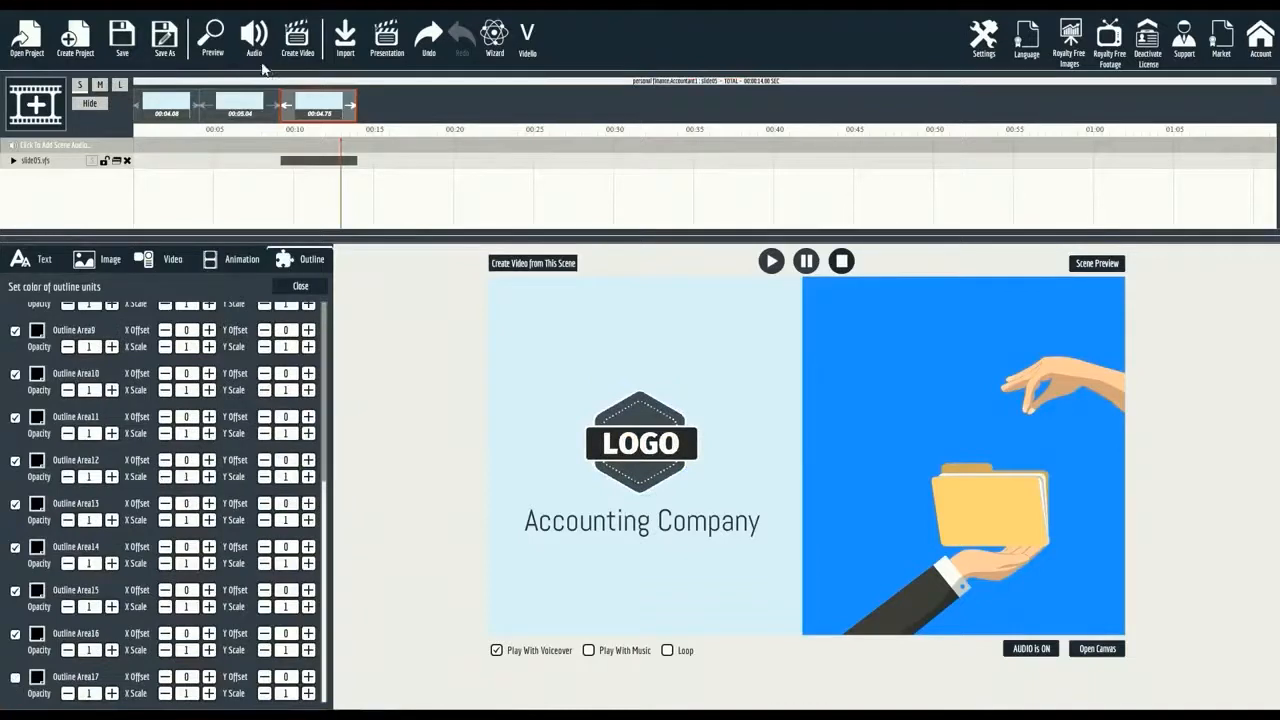
{"action": "left_click", "coordinate": [211, 54]}
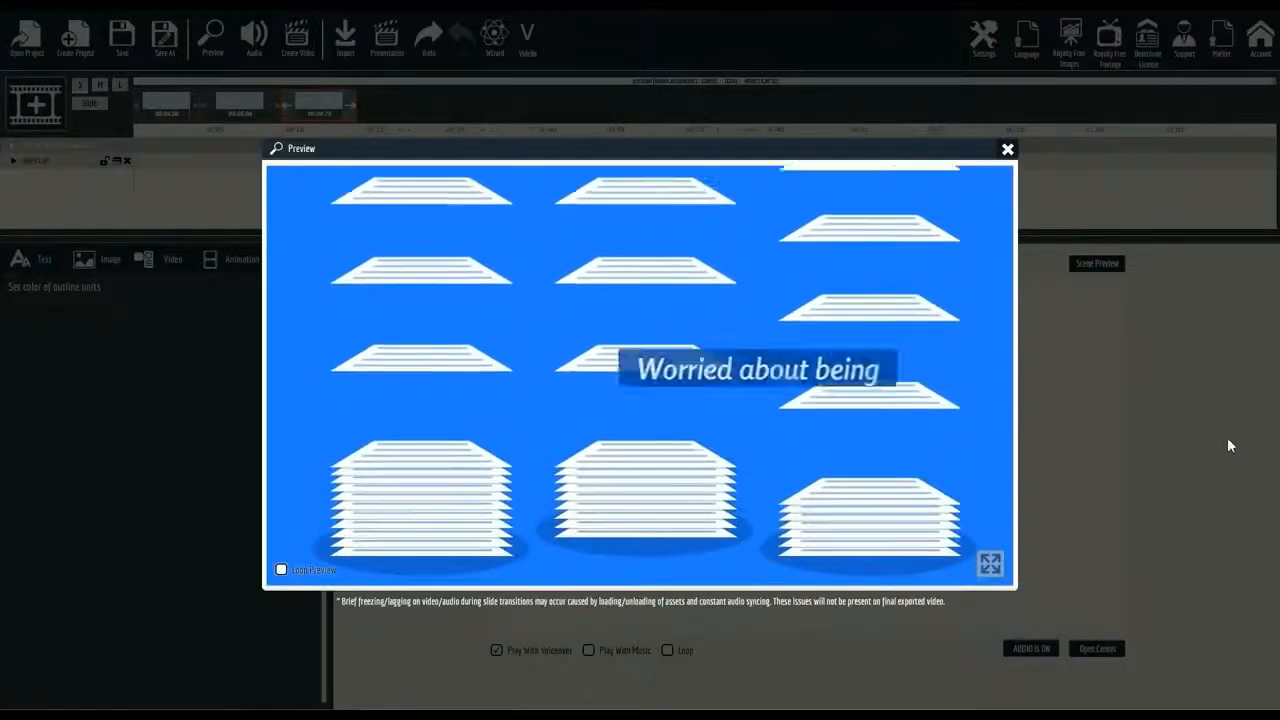